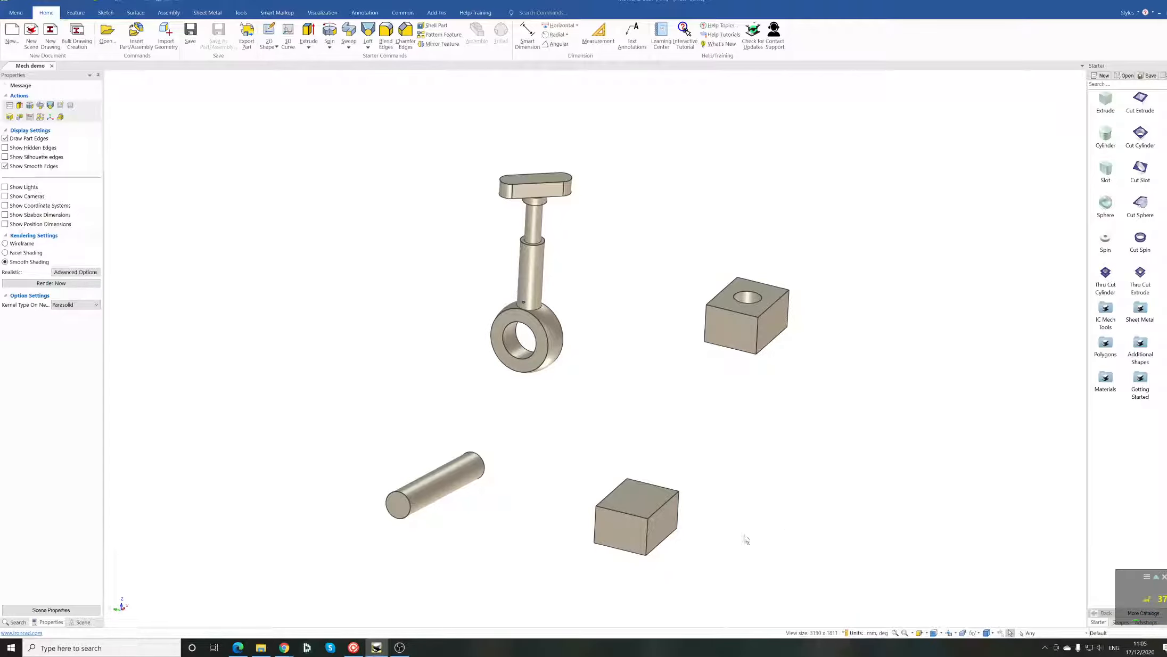
- Constrain the loose cylindrical rod concentric with the bore of the ring-ended part
{"action": "mouse_move", "coordinate": [614, 503]}
{"action": "middle_mouse_down"}
{"action": "mouse_move", "coordinate": [625, 520]}
{"action": "mouse_move", "coordinate": [608, 500]}
{"action": "middle_mouse_up"}
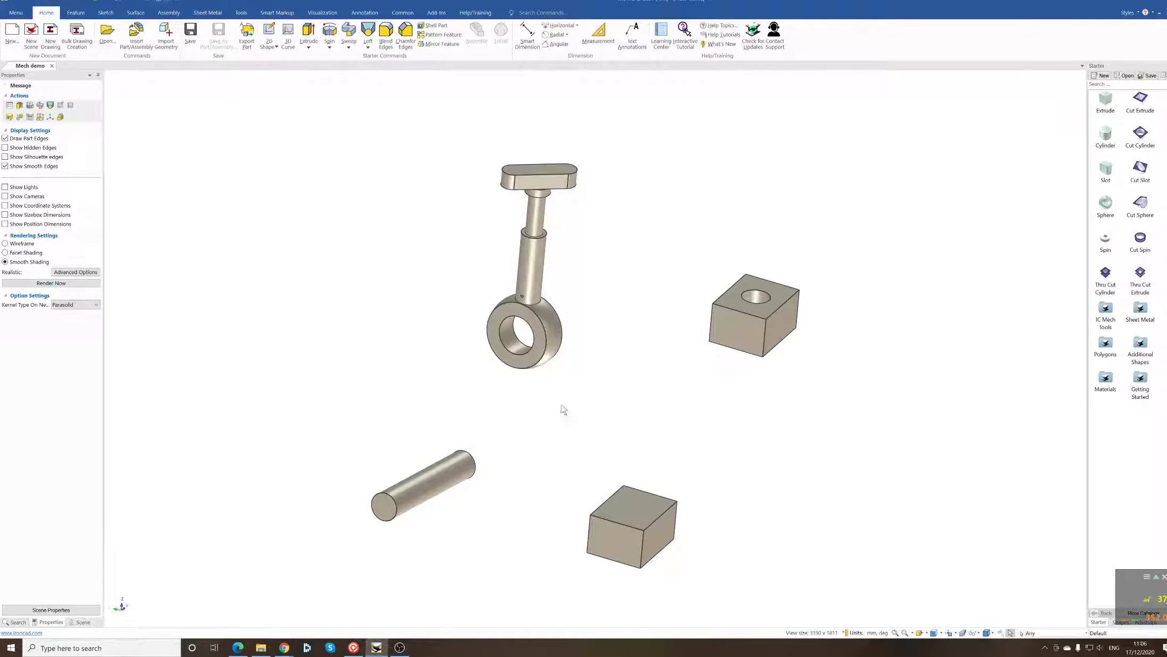
{"action": "left_click", "coordinate": [241, 12]}
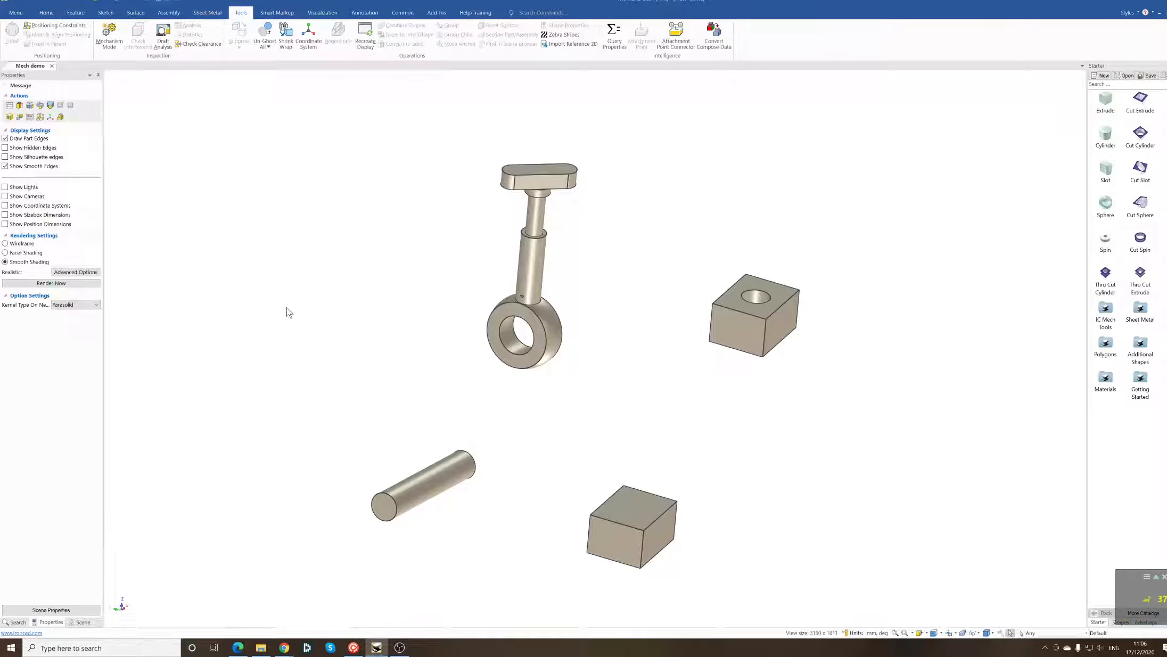
{"action": "left_click", "coordinate": [51, 26]}
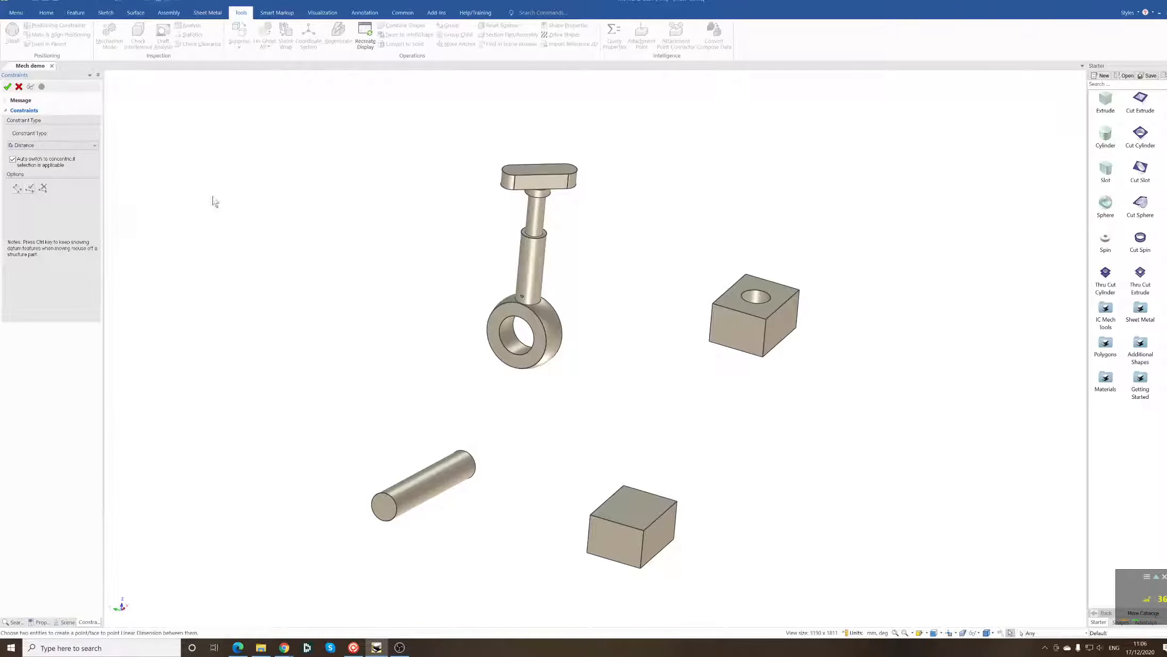
{"action": "left_click", "coordinate": [49, 146]}
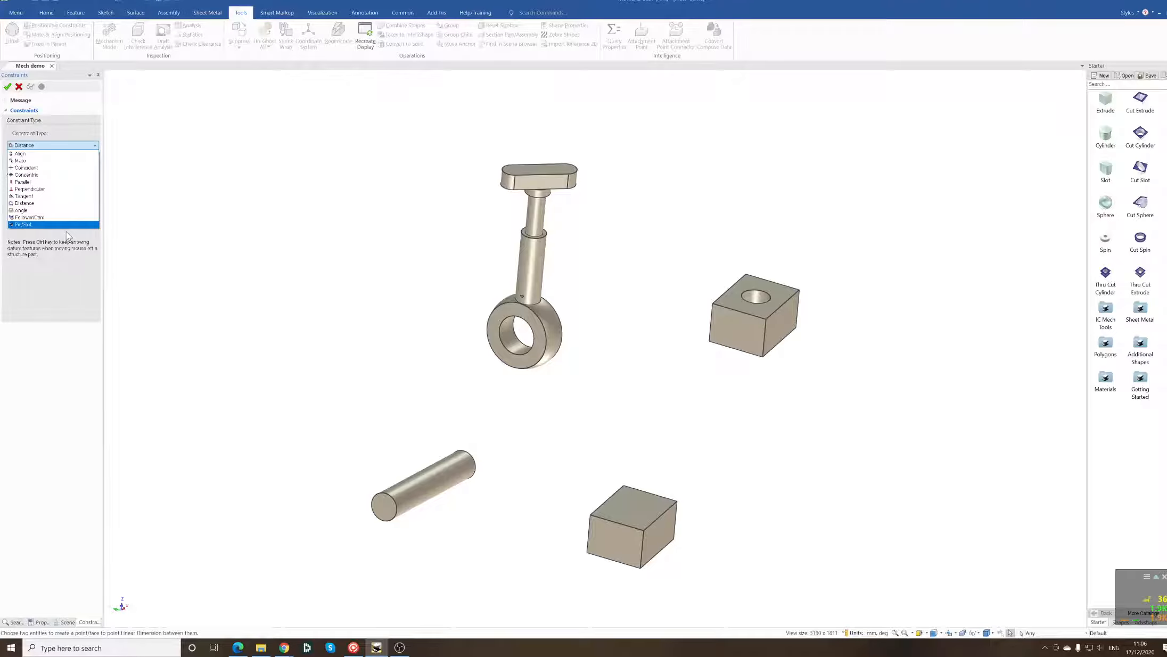
{"action": "left_click", "coordinate": [64, 175]}
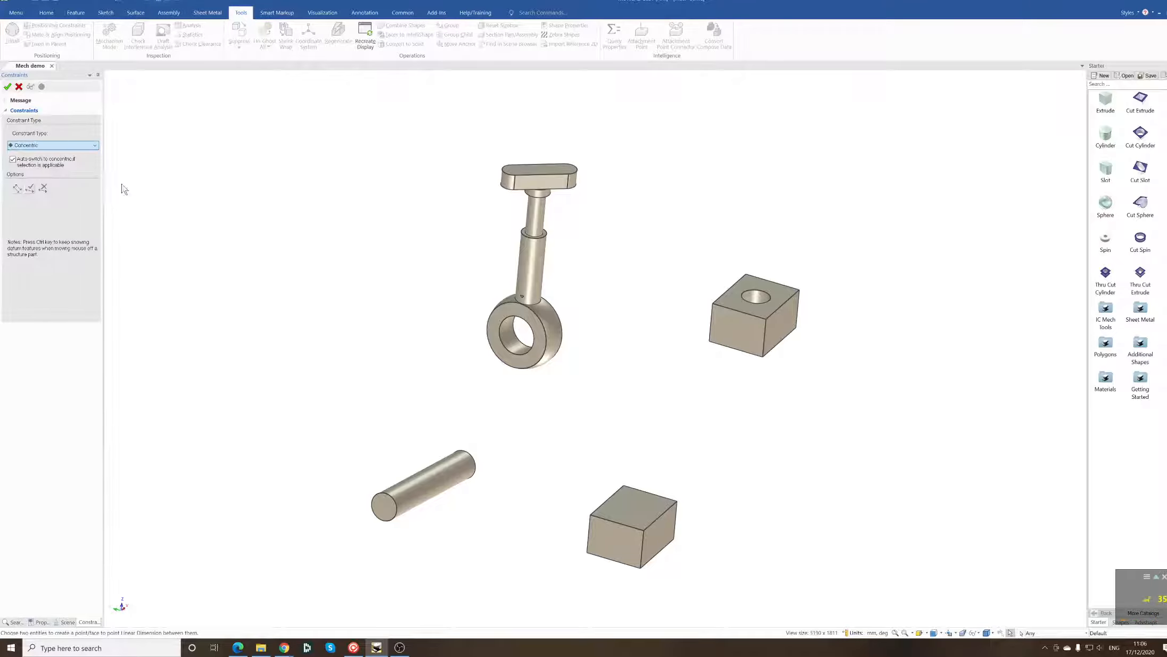
{"action": "left_click", "coordinate": [433, 488]}
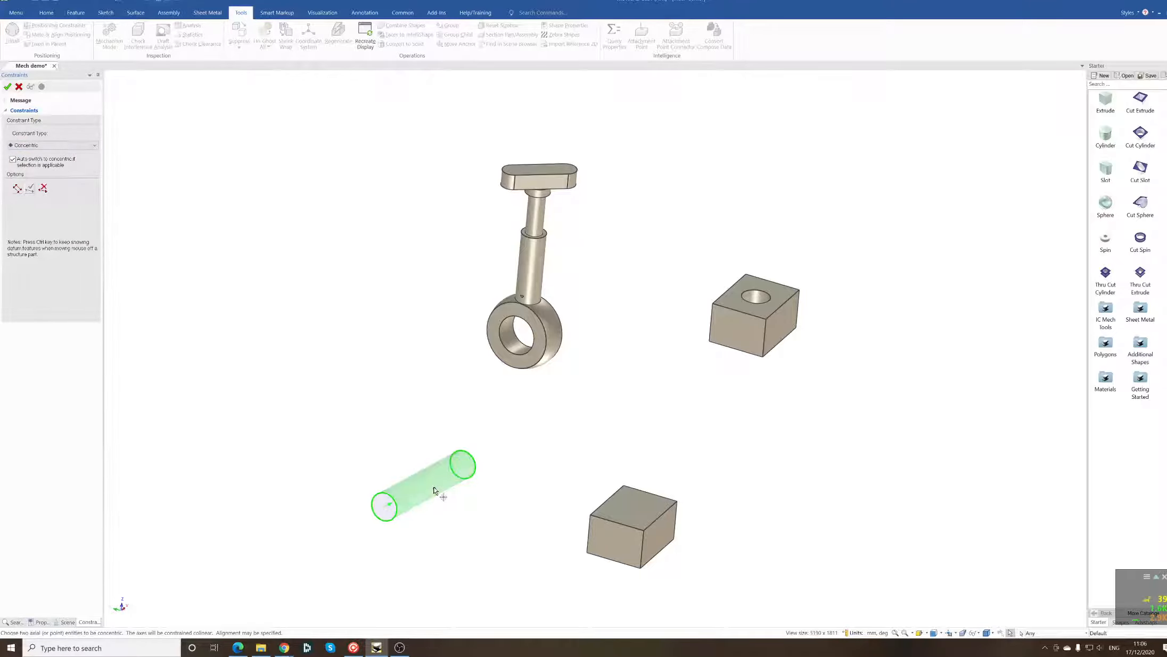
{"action": "left_click", "coordinate": [506, 331]}
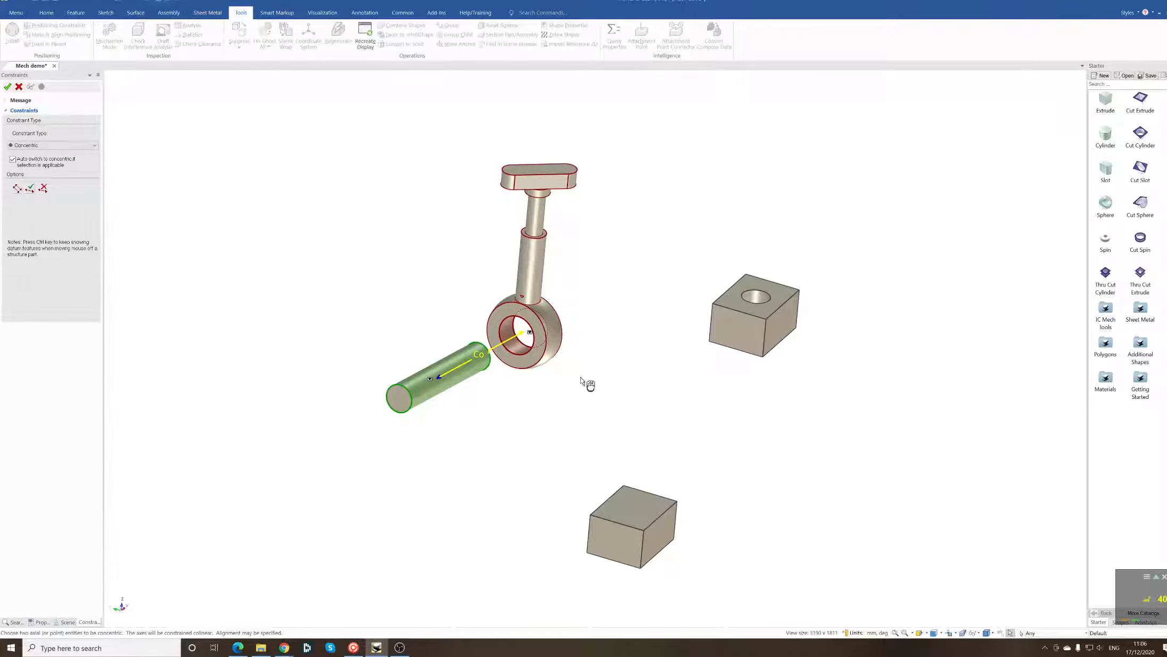
{"action": "left_click", "coordinate": [30, 186]}
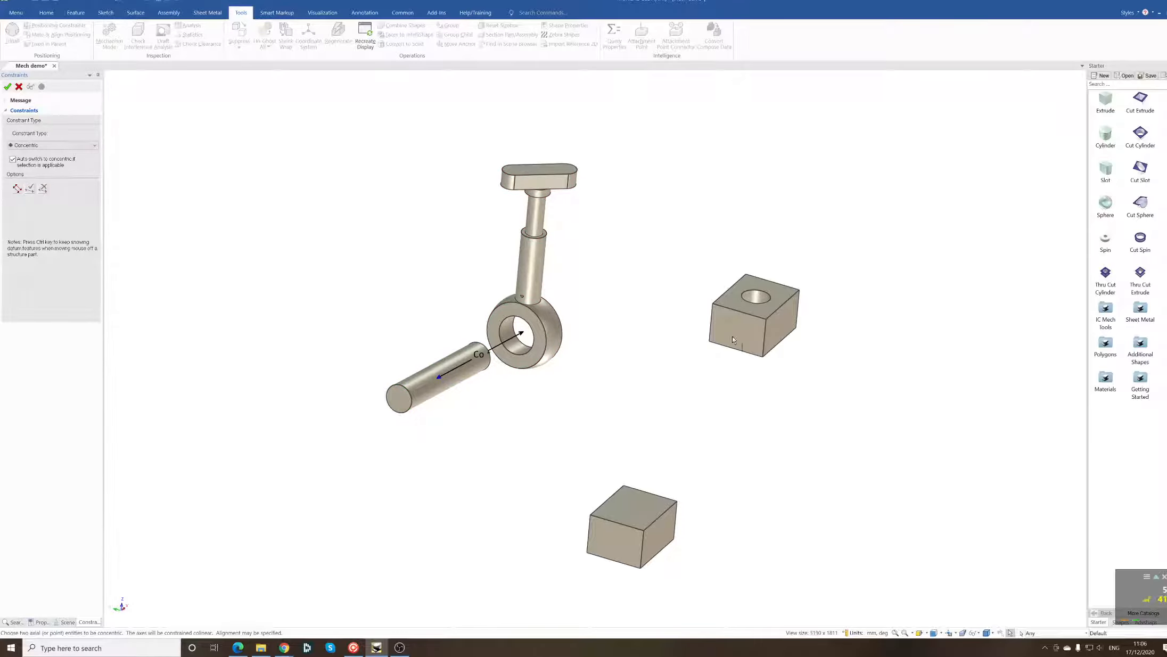
- Constrain the vertical shaft of the ring-ended part concentric with the hole in the block and finish constraining
{"action": "left_click", "coordinate": [535, 239]}
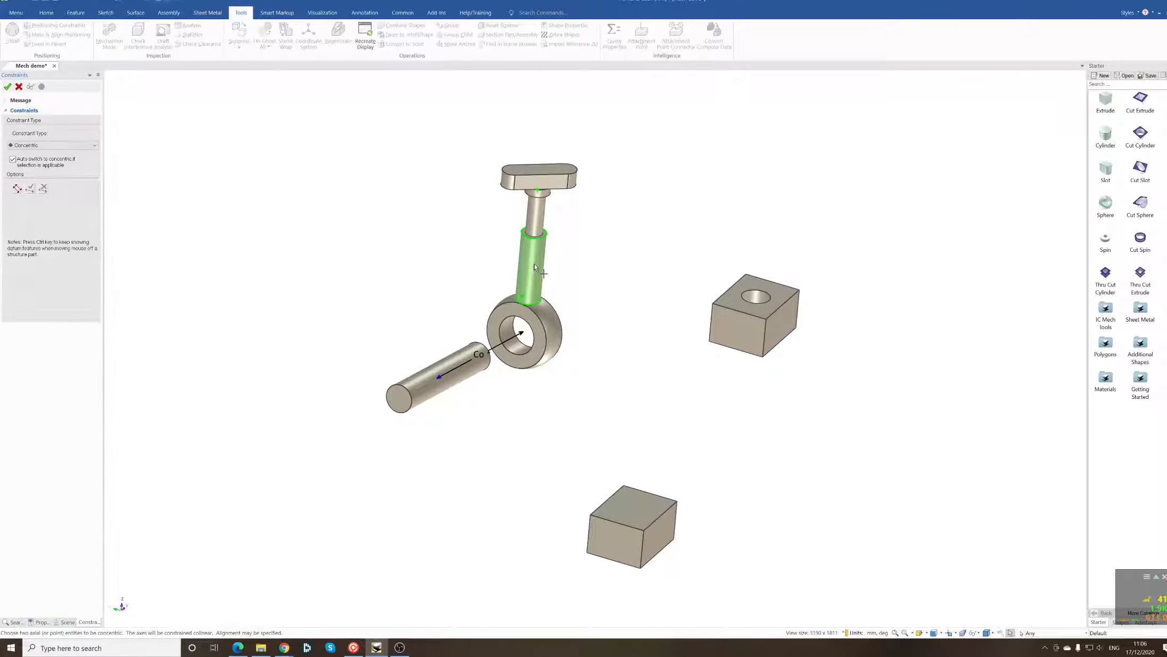
{"action": "left_click", "coordinate": [755, 298]}
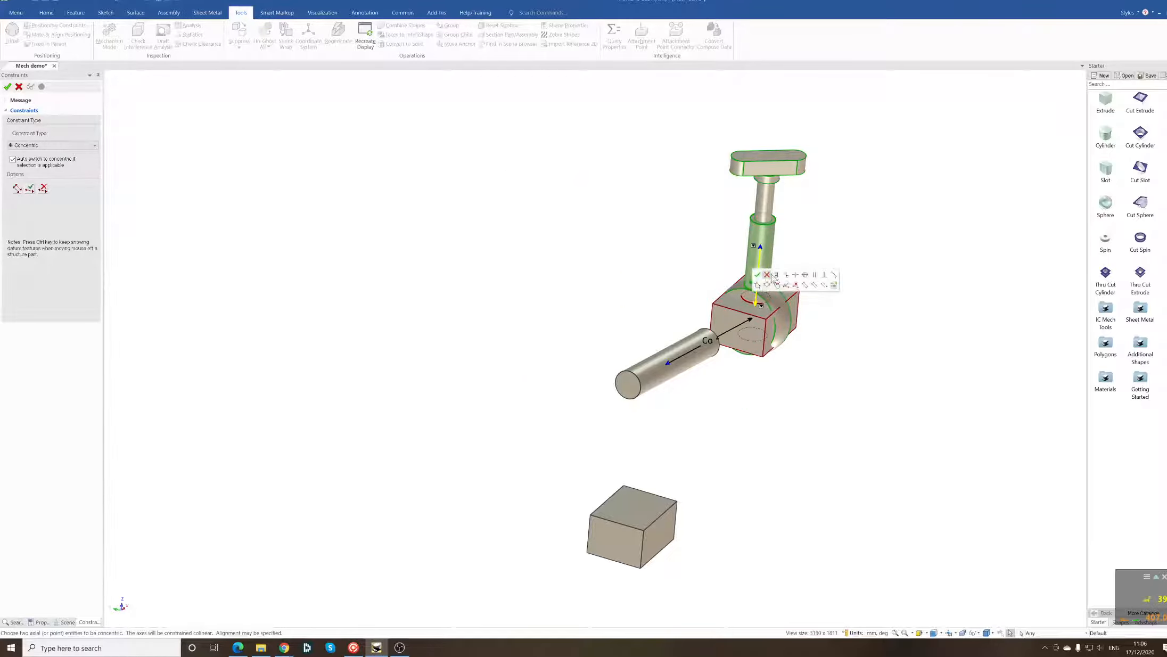
{"action": "left_click", "coordinate": [756, 275]}
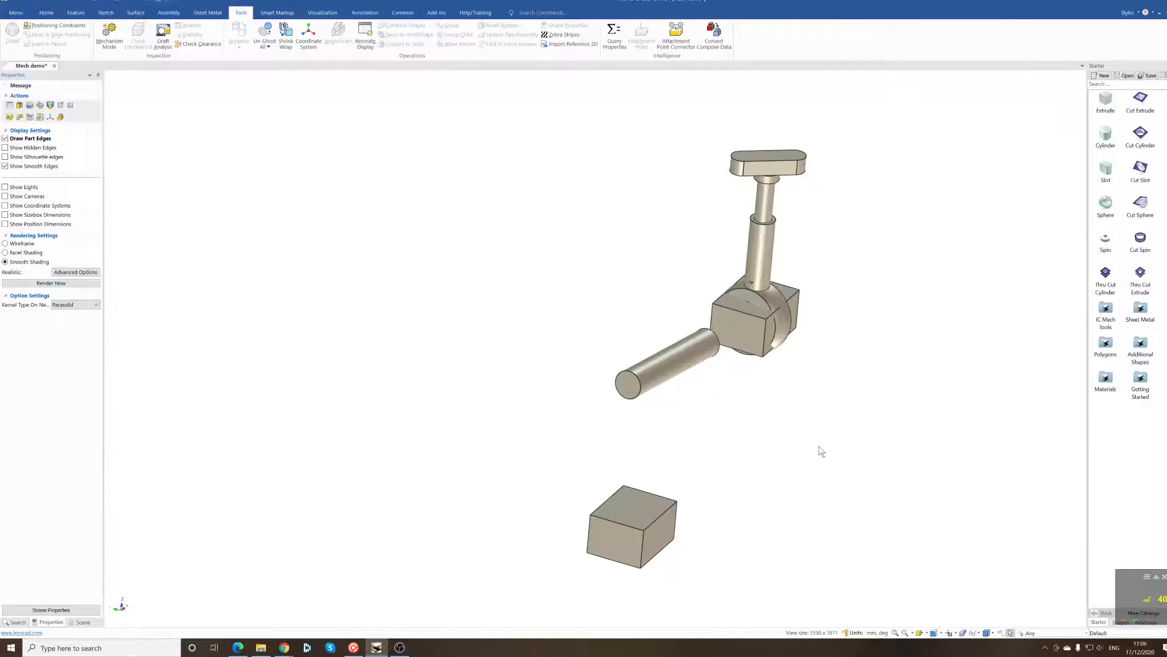
- Mate the underside of the collar below the slotted head with the top face of the holed block
{"action": "middle_click_drag", "start_coordinate": [820, 448], "coordinate": [597, 452]}
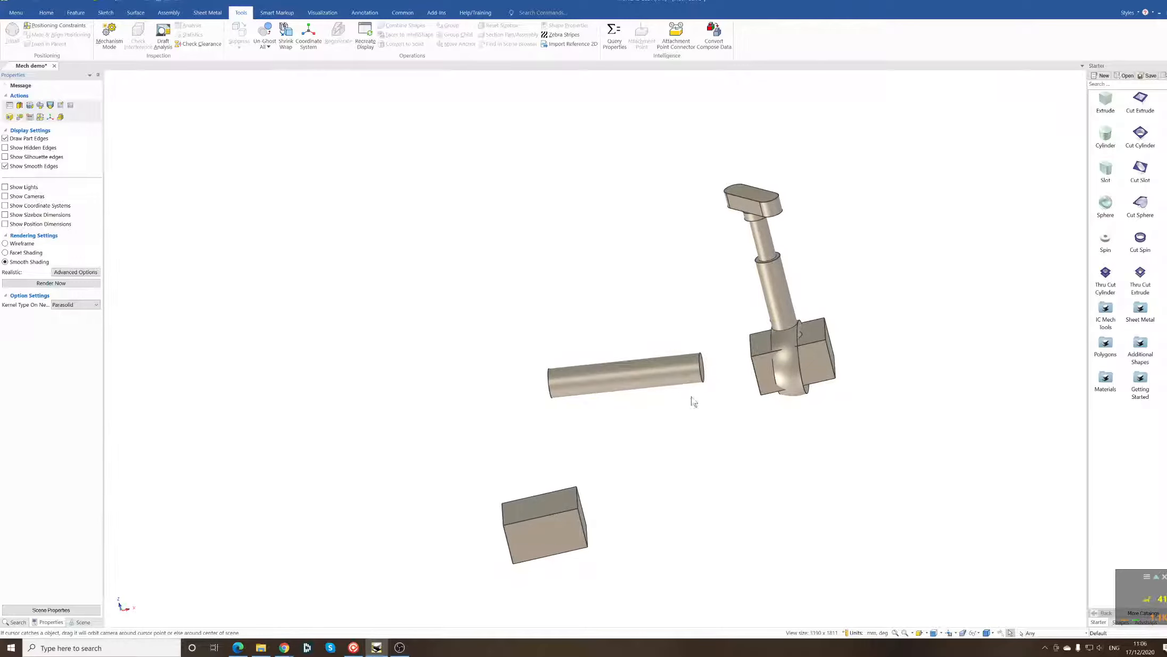
{"action": "middle_click_drag", "start_coordinate": [738, 435], "coordinate": [758, 453]}
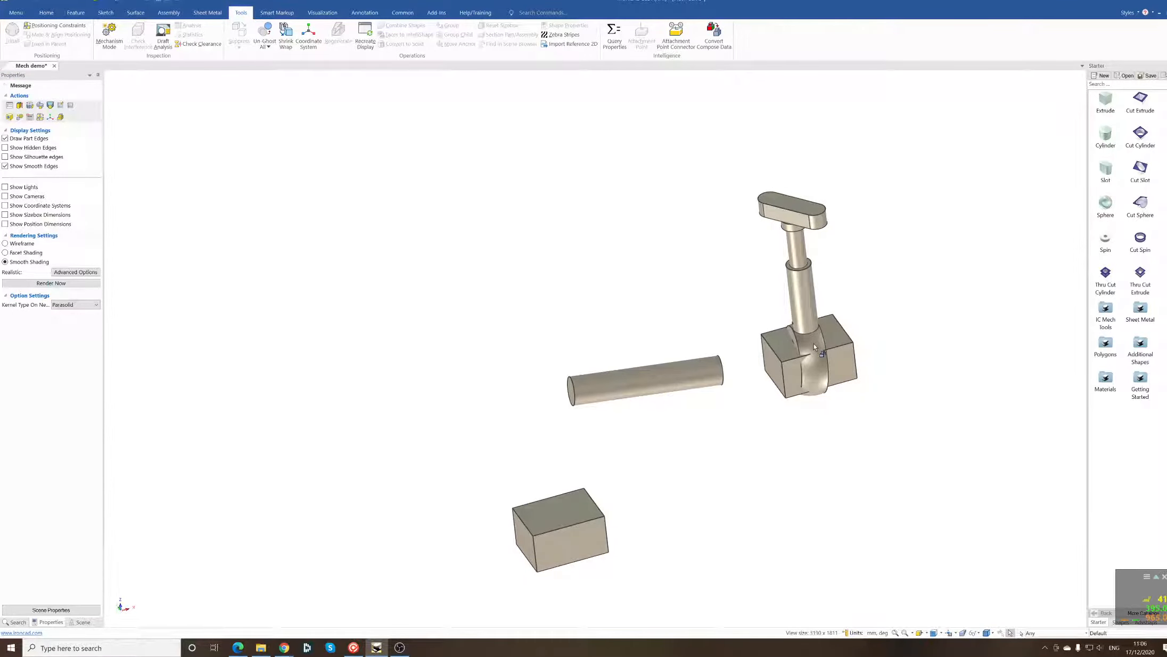
{"action": "middle_click_drag", "start_coordinate": [769, 468], "coordinate": [779, 461]}
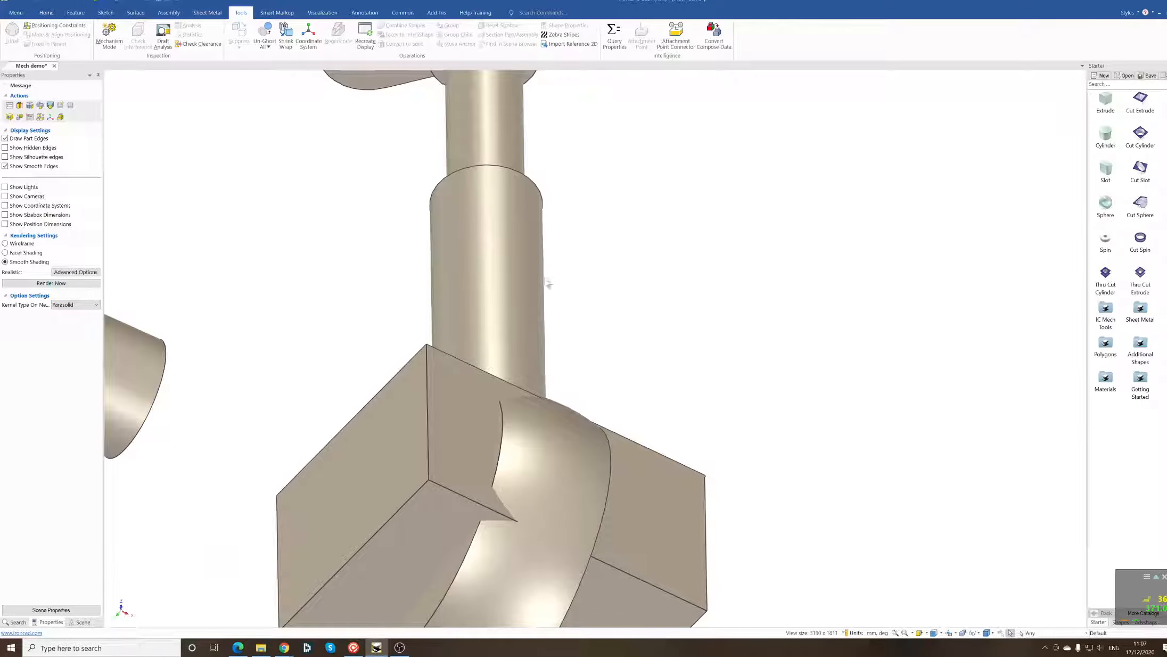
{"action": "left_click", "coordinate": [42, 27]}
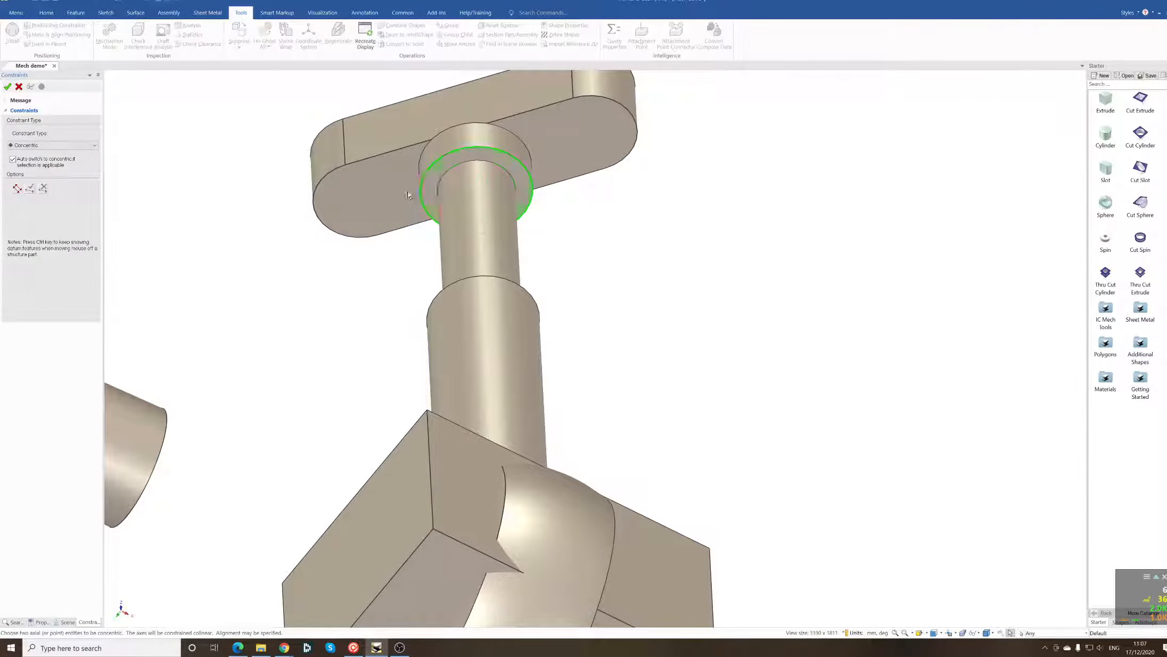
{"action": "left_click", "coordinate": [38, 147]}
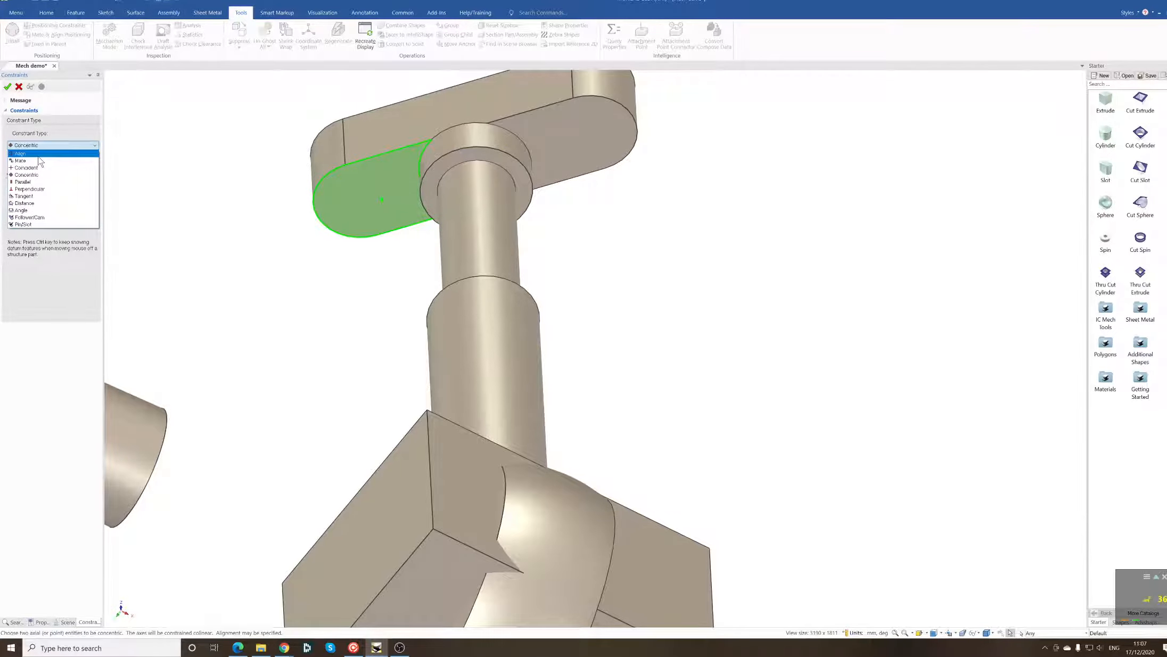
{"action": "left_click", "coordinate": [38, 160]}
{"action": "left_click", "coordinate": [437, 173]}
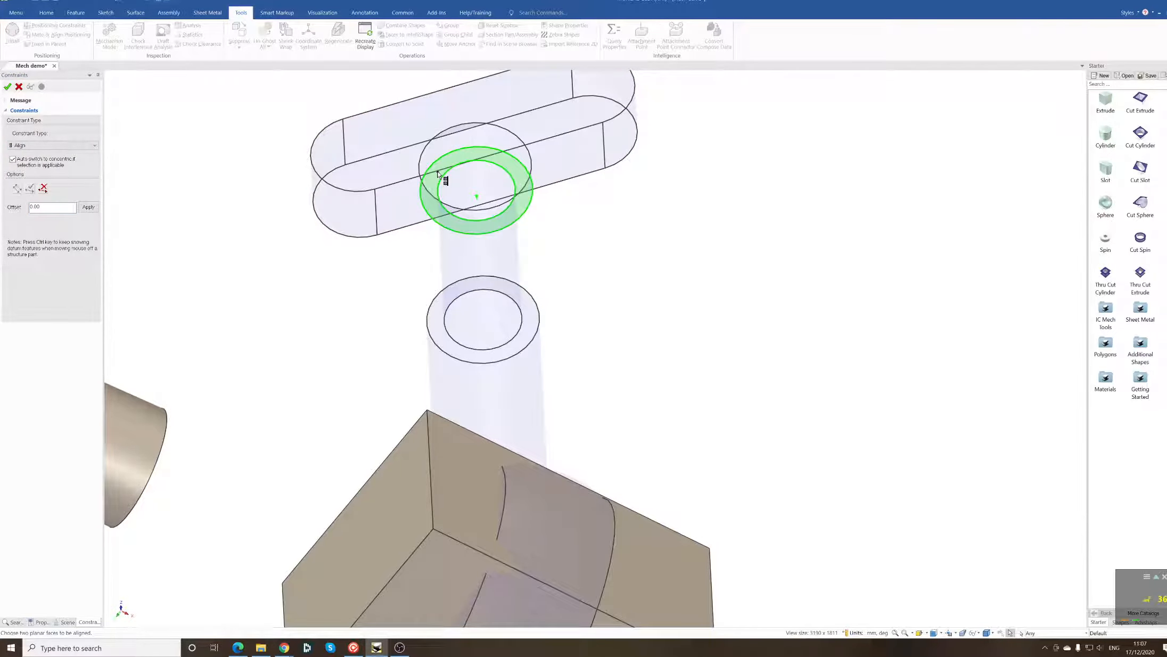
{"action": "middle_click_drag", "start_coordinate": [438, 173], "coordinate": [437, 173]}
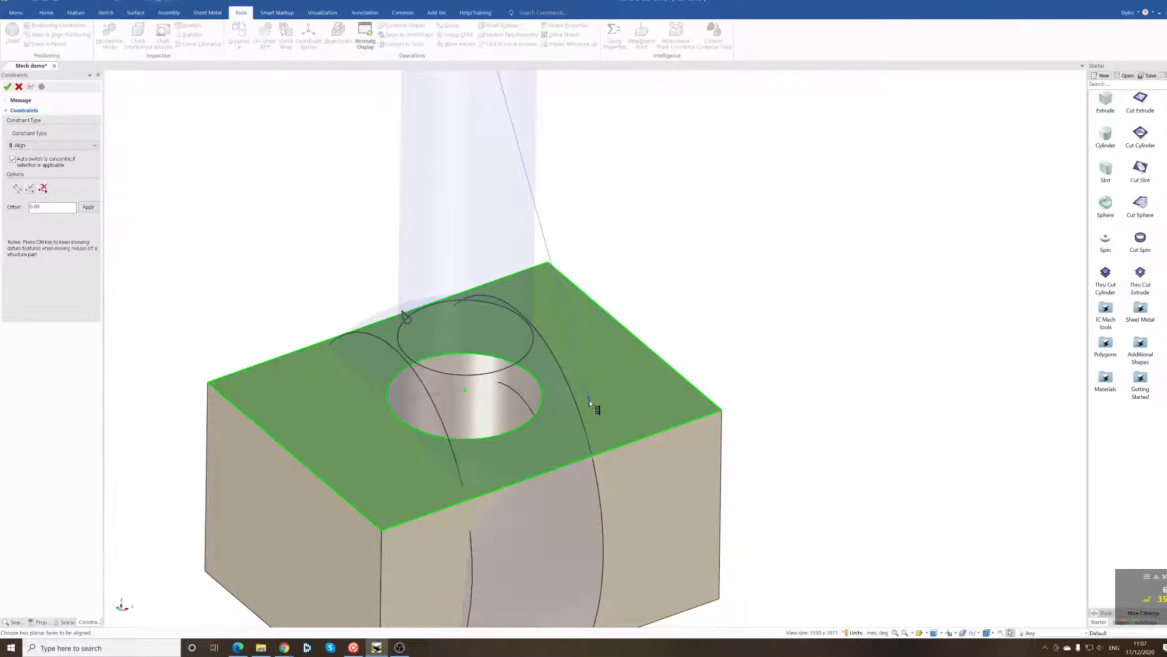
{"action": "left_click", "coordinate": [87, 146]}
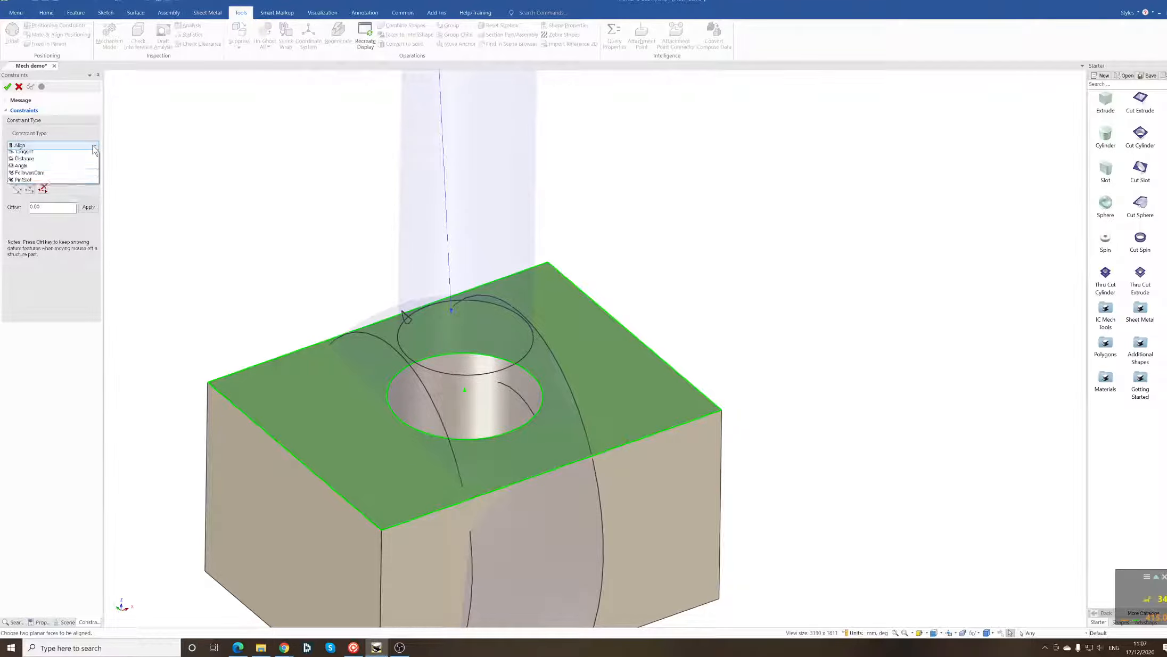
{"action": "left_click", "coordinate": [80, 160]}
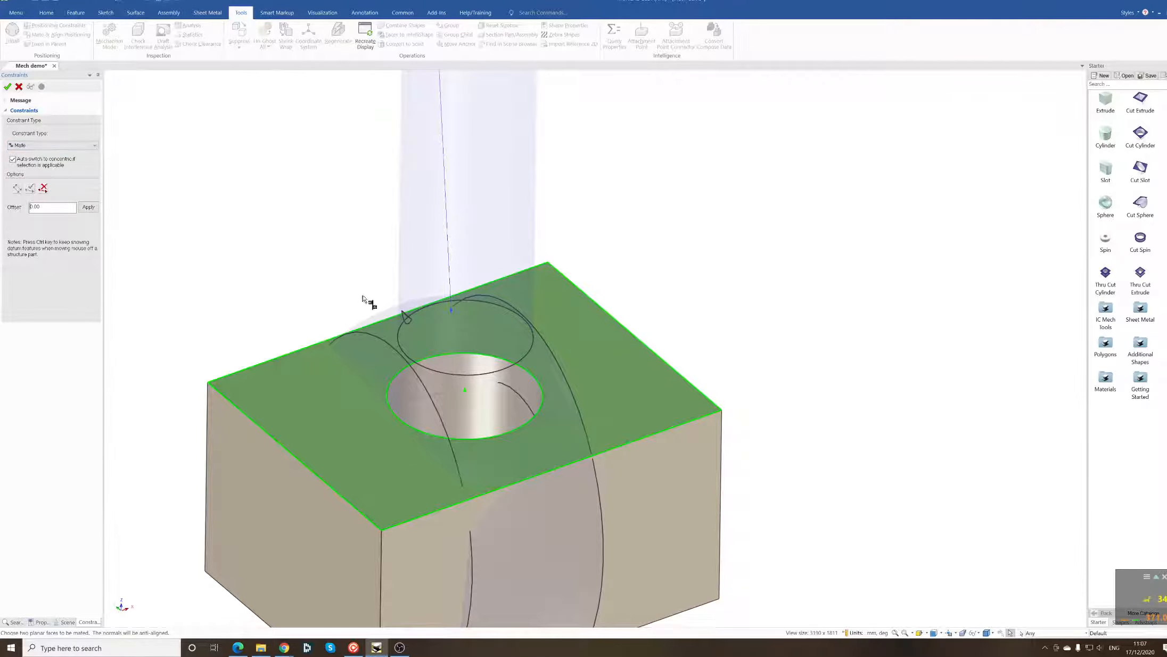
{"action": "left_click", "coordinate": [604, 377]}
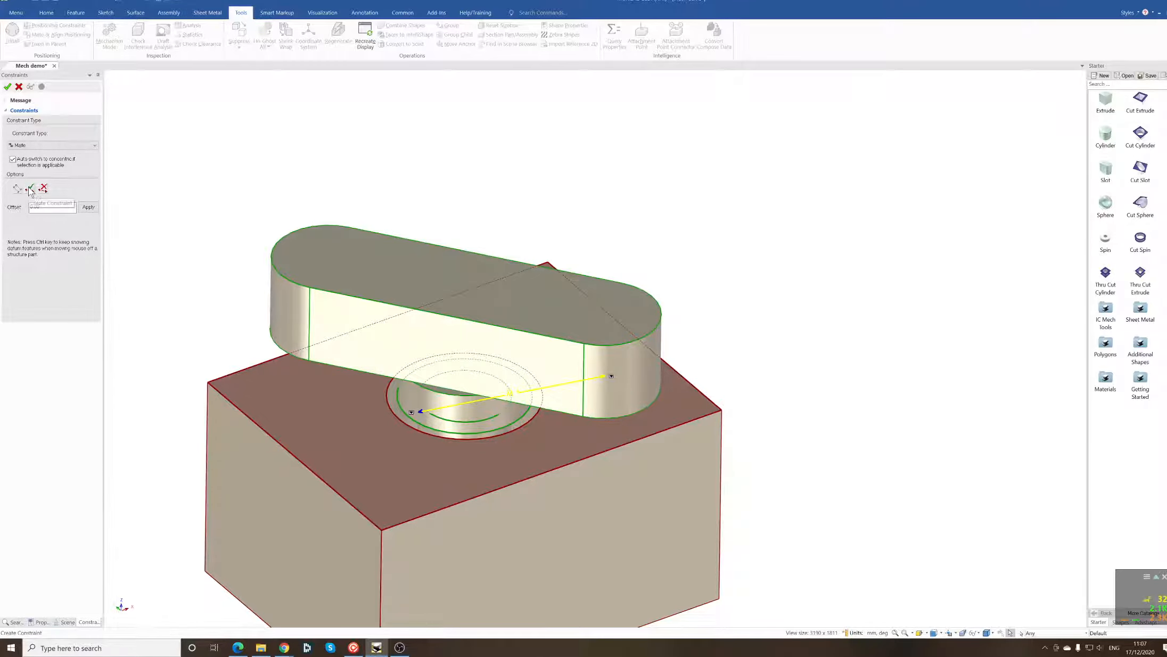
- Set the mate offset to 5 mm so the collar sits above the block's top face, and finish the constraint
{"action": "double_click", "coordinate": [35, 206]}
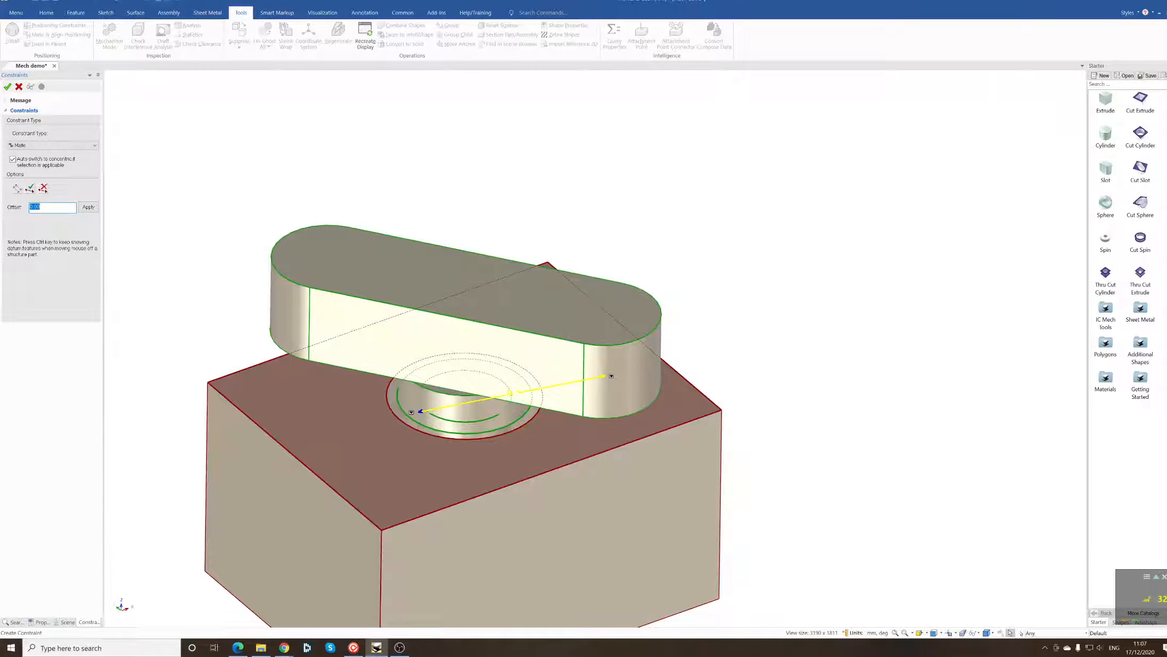
{"action": "type", "text": "6"}
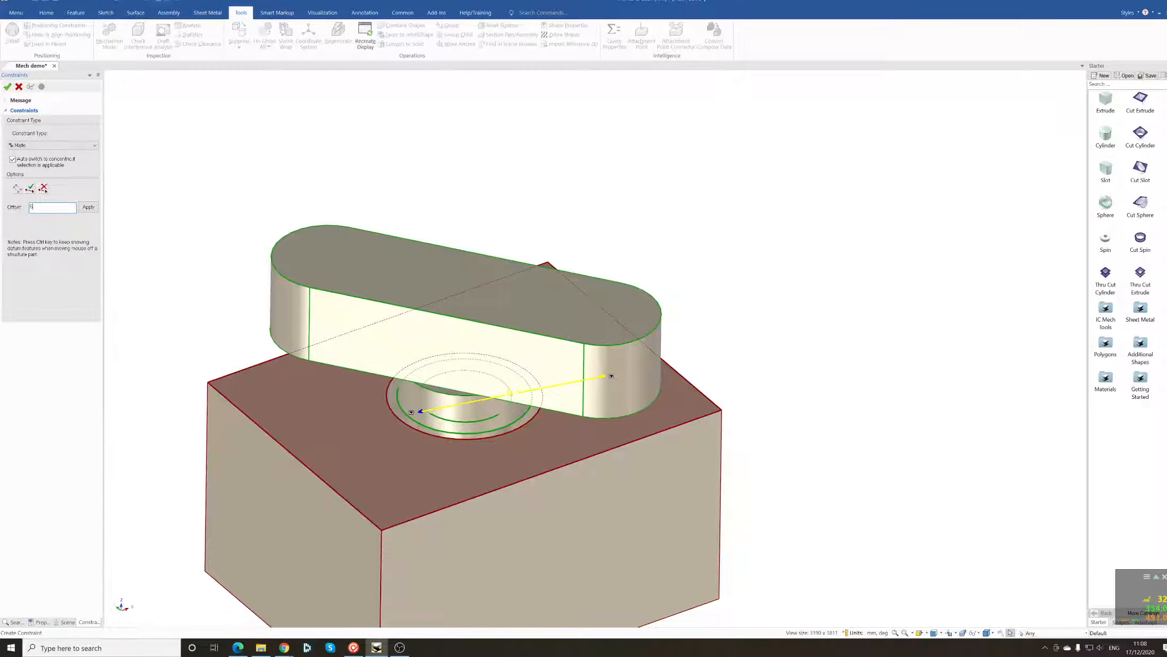
{"action": "left_click", "coordinate": [89, 207]}
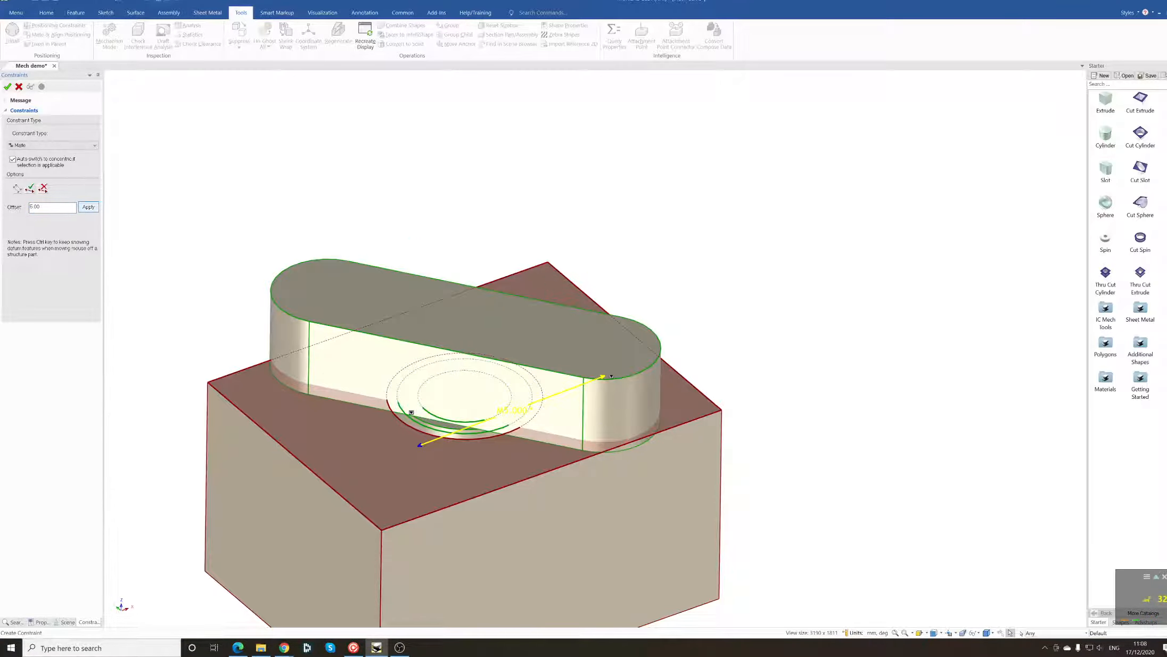
{"action": "left_click", "coordinate": [31, 207]}
{"action": "type", "text": "-"}
{"action": "left_click", "coordinate": [89, 207]}
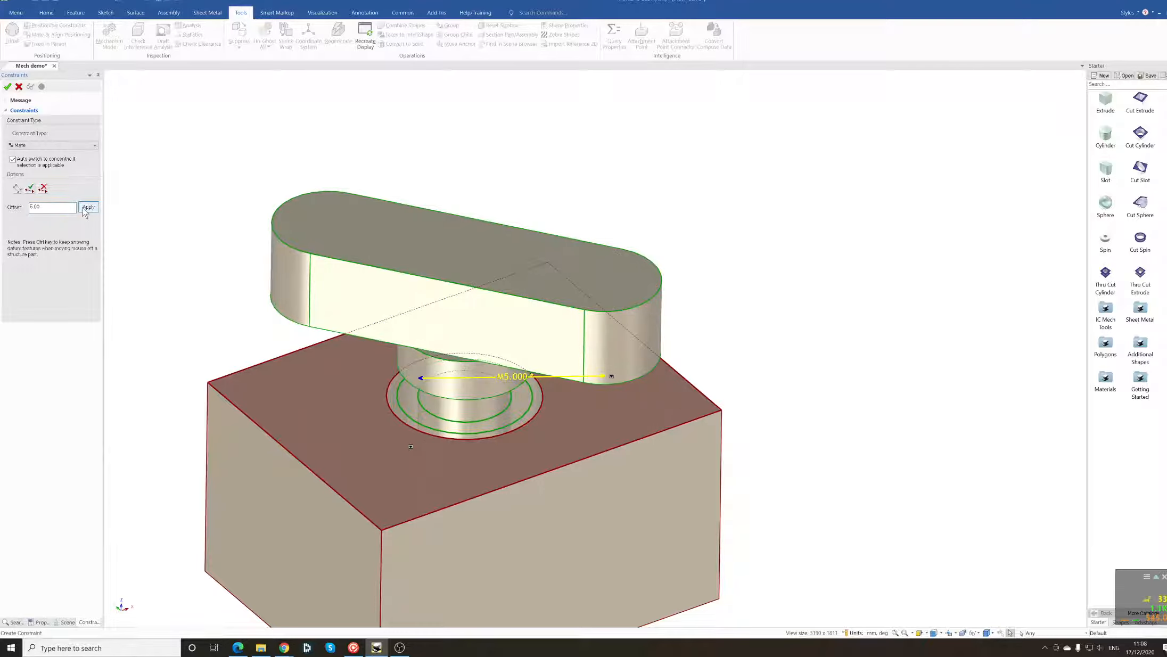
{"action": "left_click", "coordinate": [7, 86]}
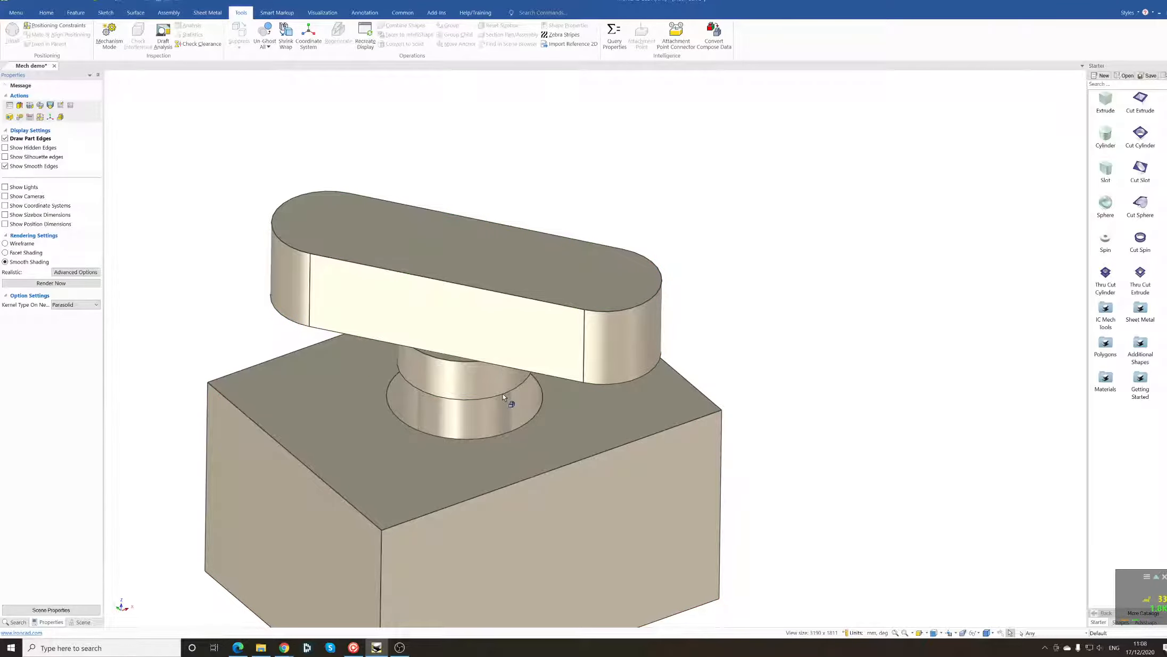
- Add a distance constraint between the rod's end face and the flat side face of the ring
{"action": "scroll", "coordinate": [503, 394], "scroll_direction": "down", "scroll_amount": 5}
{"action": "middle_click_drag", "start_coordinate": [503, 394], "coordinate": [465, 460]}
{"action": "middle_click_drag", "start_coordinate": [307, 504], "coordinate": [443, 519]}
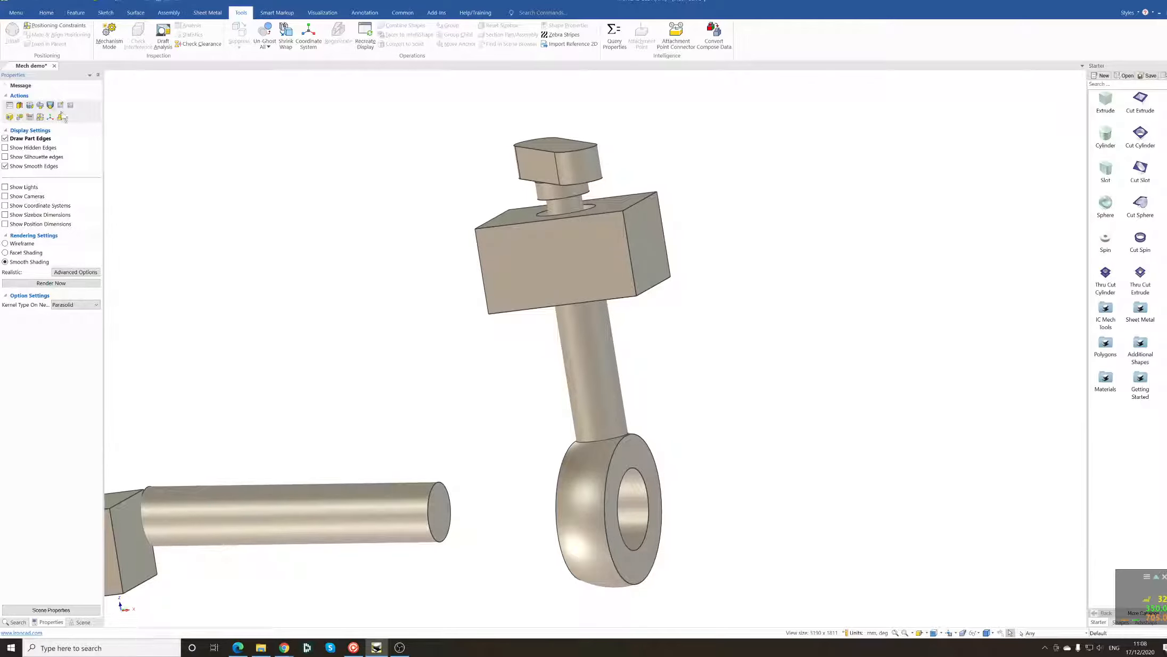
{"action": "left_click", "coordinate": [62, 27]}
{"action": "left_click", "coordinate": [63, 145]}
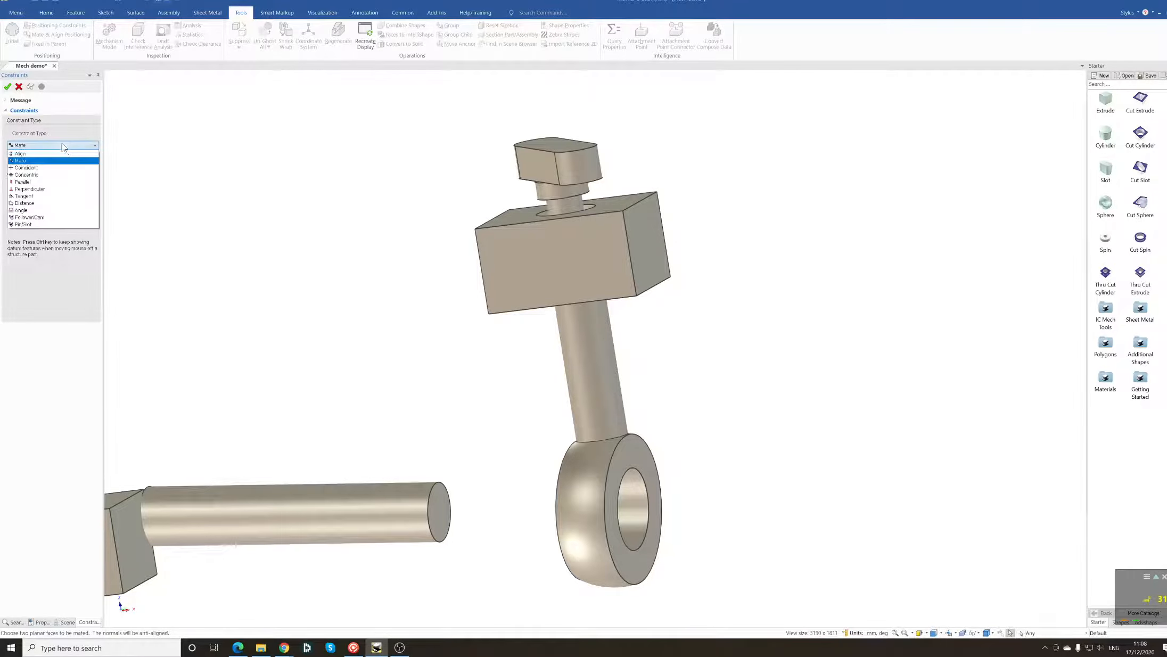
{"action": "left_click", "coordinate": [56, 205]}
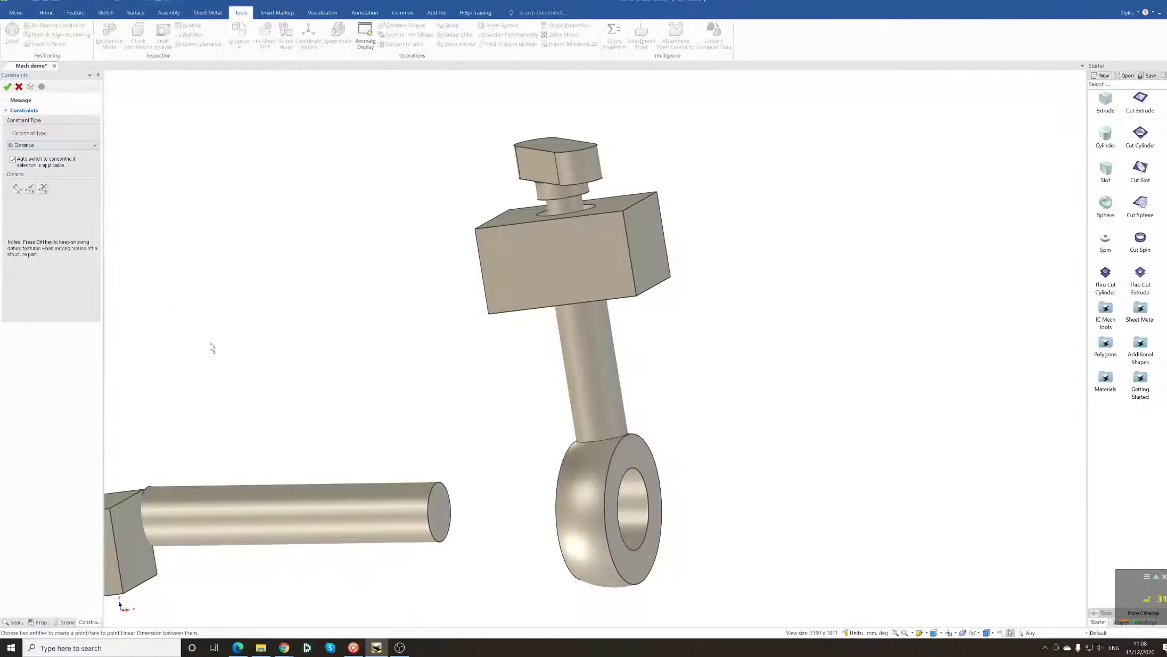
{"action": "left_click", "coordinate": [437, 521]}
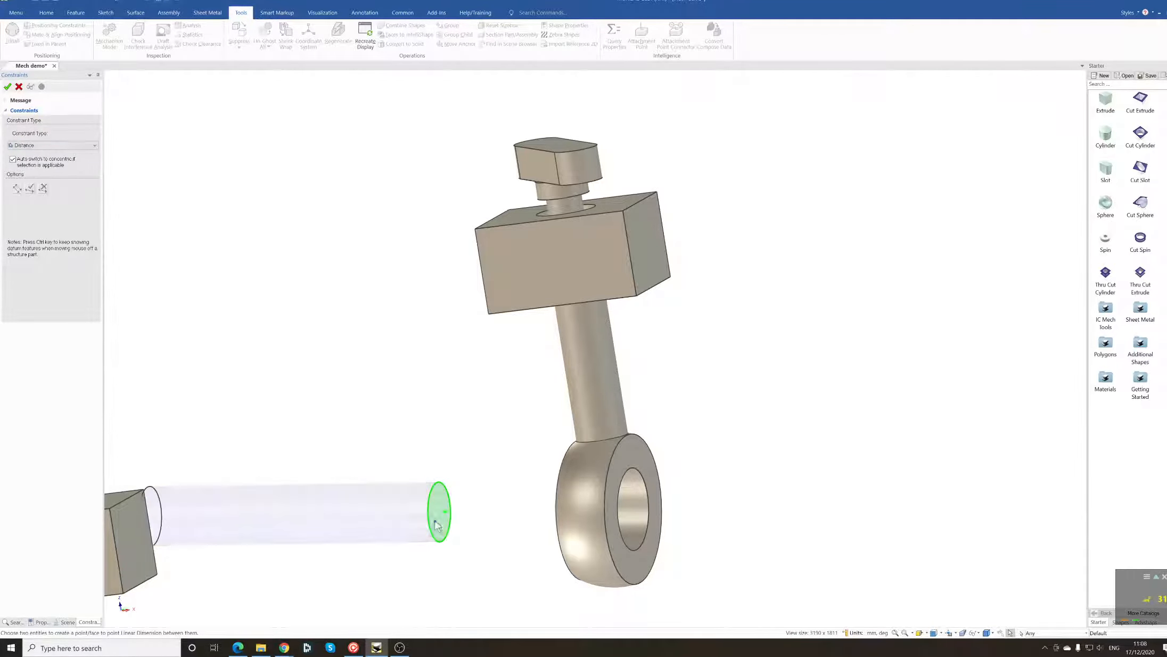
{"action": "left_click", "coordinate": [623, 557]}
{"action": "left_click", "coordinate": [628, 534]}
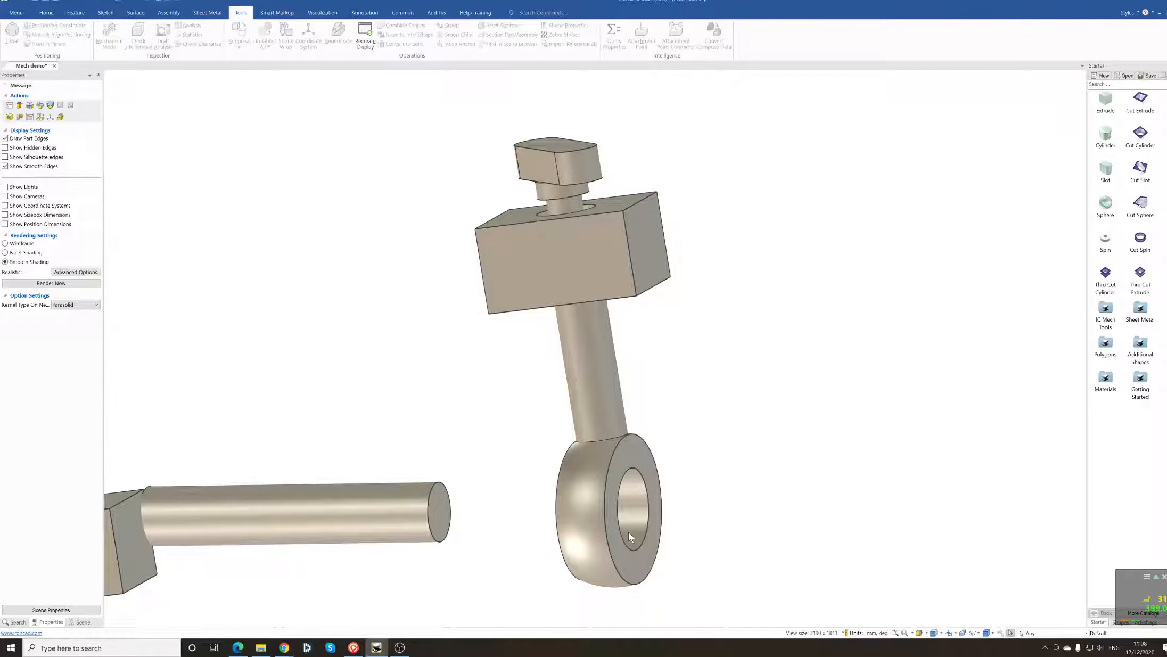
- Set the distance between the rod's end face and the ring's side face to 20 mm, passing the rod through the bore
{"action": "left_click", "coordinate": [614, 556]}
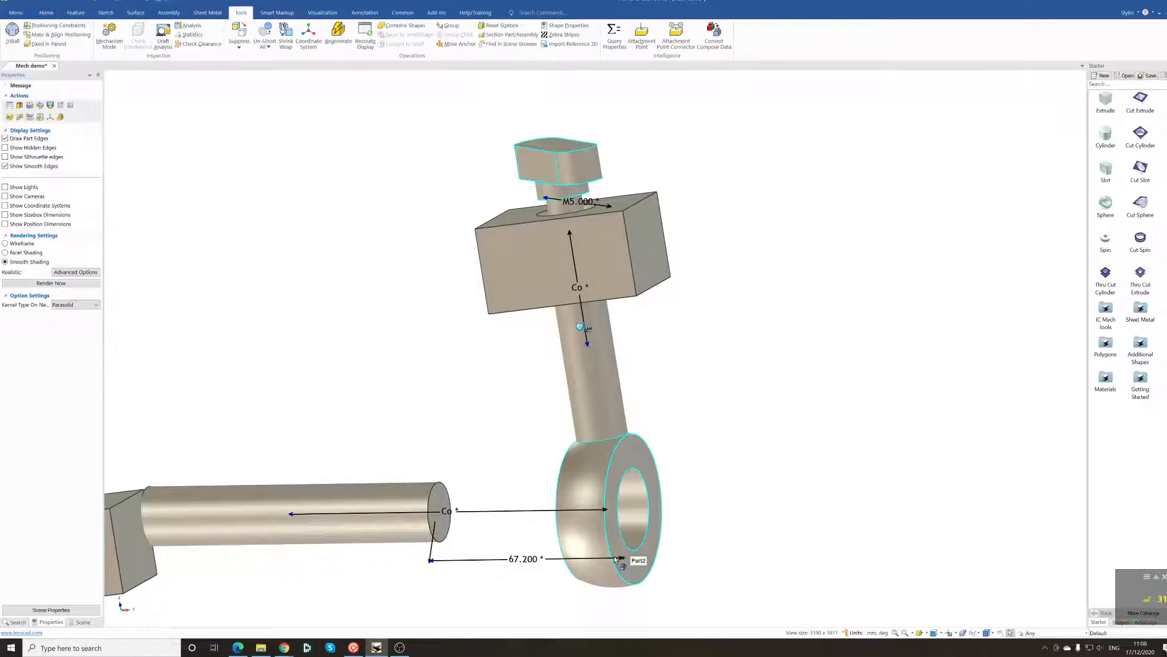
{"action": "double_click", "coordinate": [529, 558]}
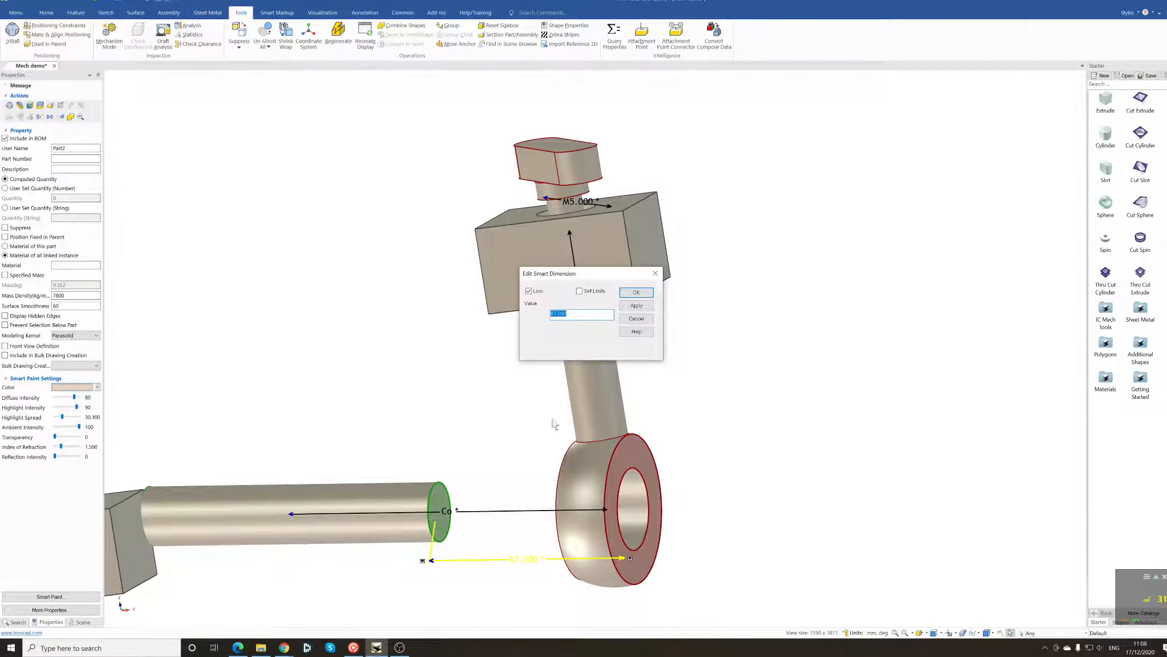
{"action": "key", "text": "BackSpace"}
{"action": "key", "text": "Return"}
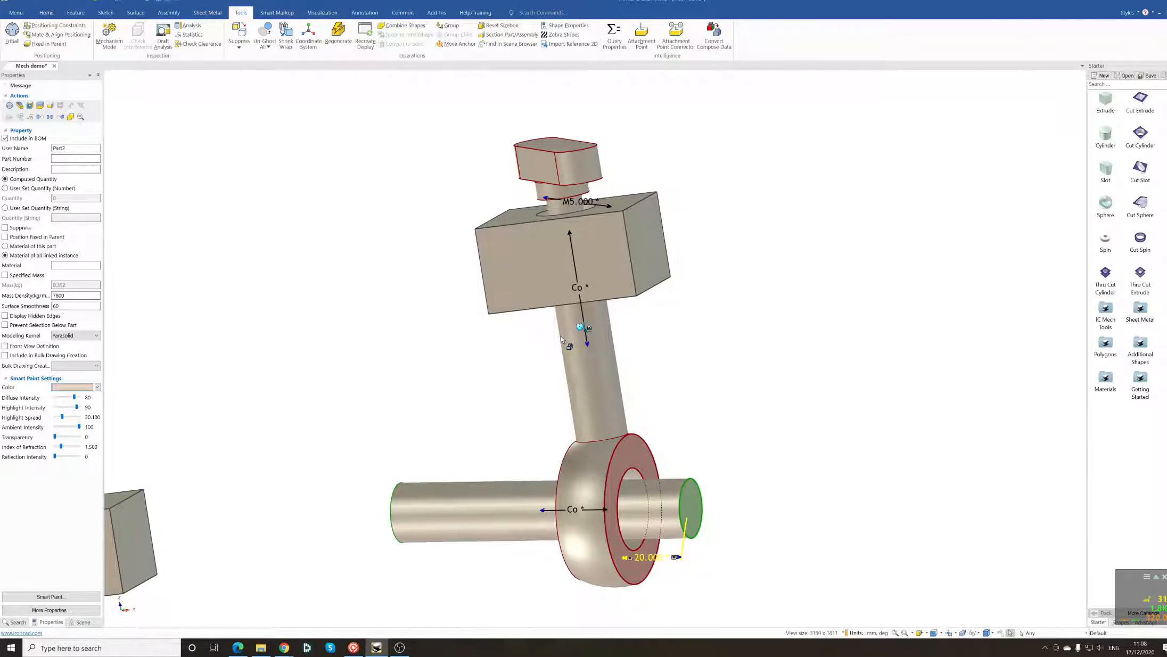
{"action": "left_click", "coordinate": [664, 386]}
{"action": "middle_click_drag", "start_coordinate": [664, 386], "coordinate": [586, 391]}
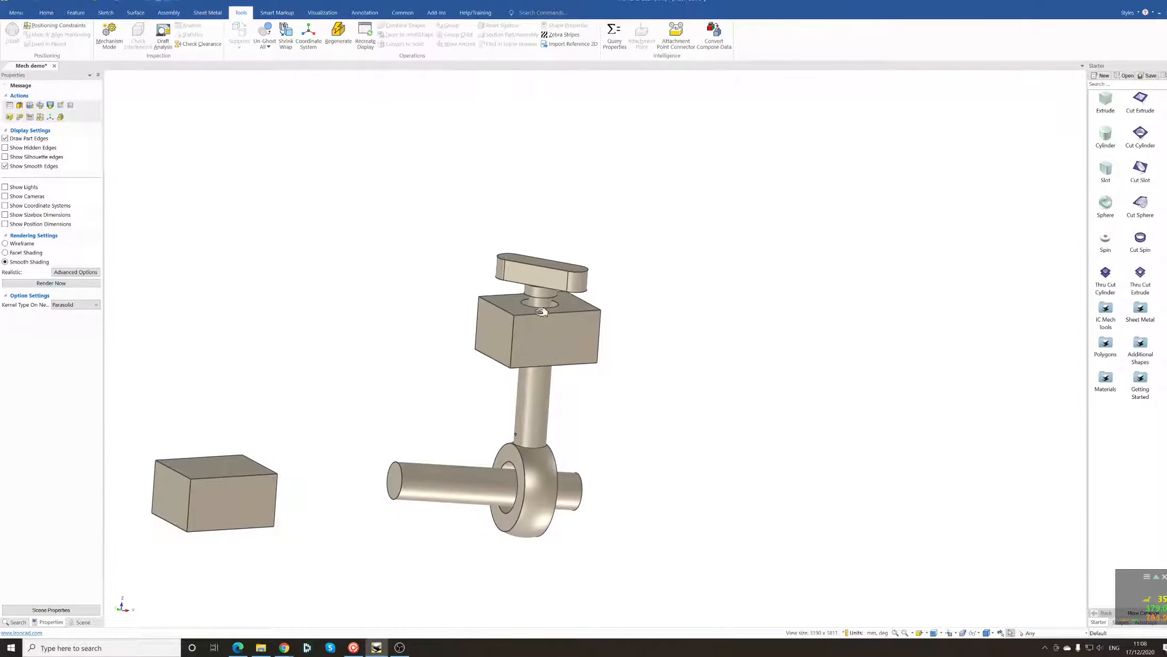
- Test the assembly's motion in mechanism mode with collision detection off, moving the slotted head and the rod, and discard the movement
{"action": "left_click", "coordinate": [108, 33]}
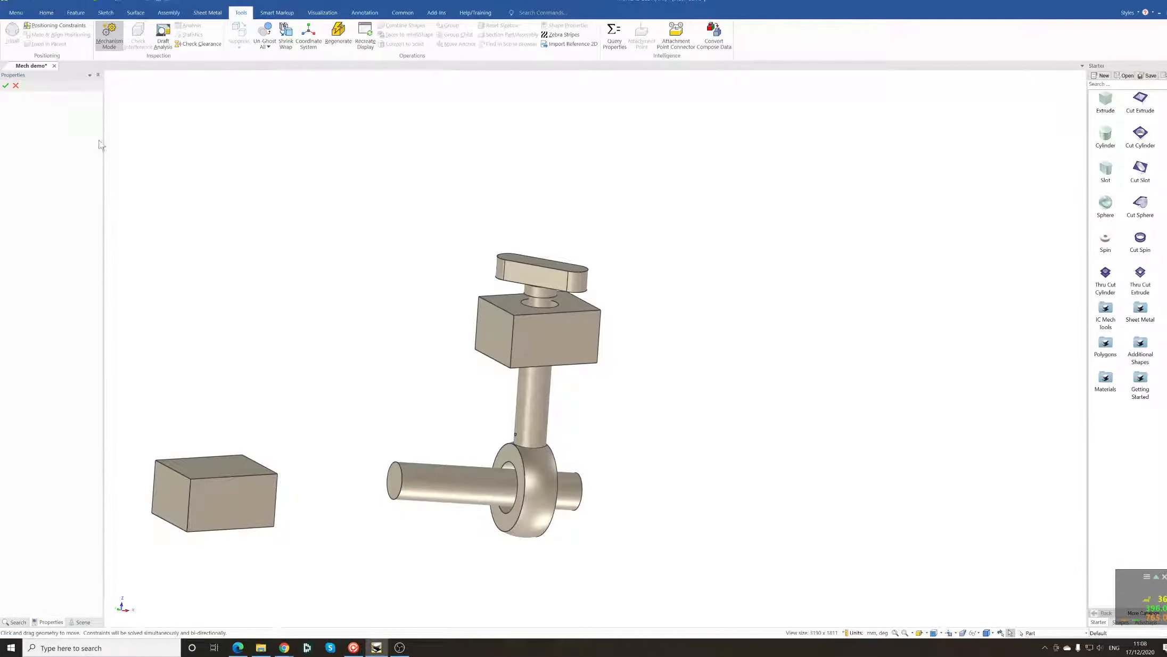
{"action": "left_click", "coordinate": [5, 118]}
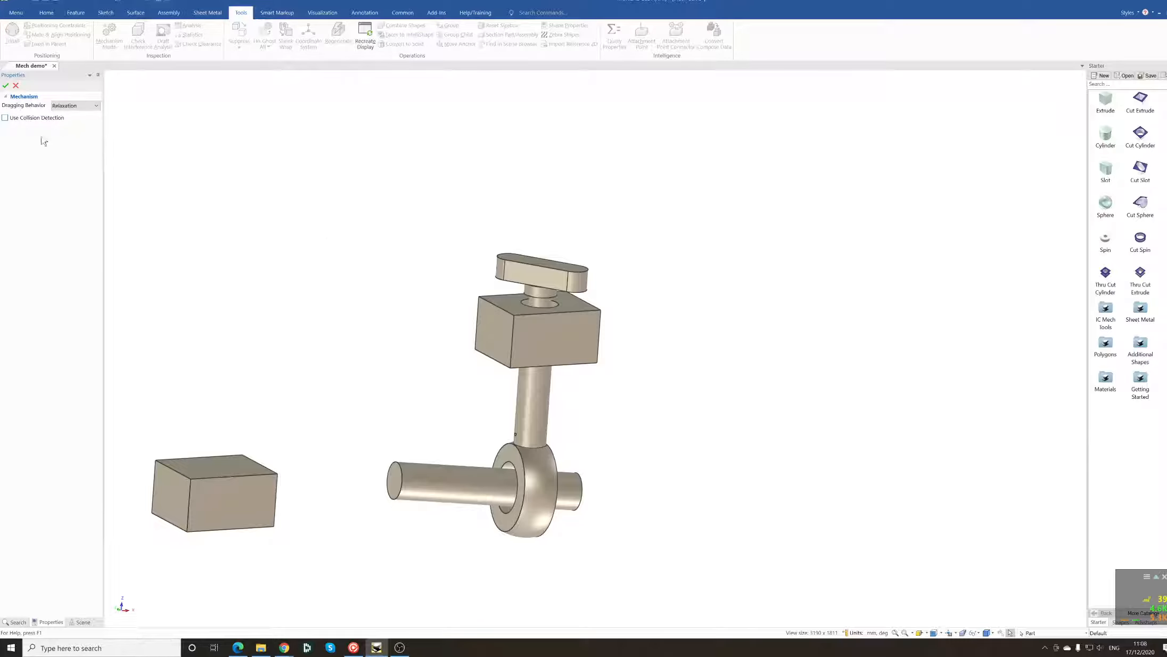
{"action": "left_click_drag", "start_coordinate": [578, 283], "coordinate": [602, 322]}
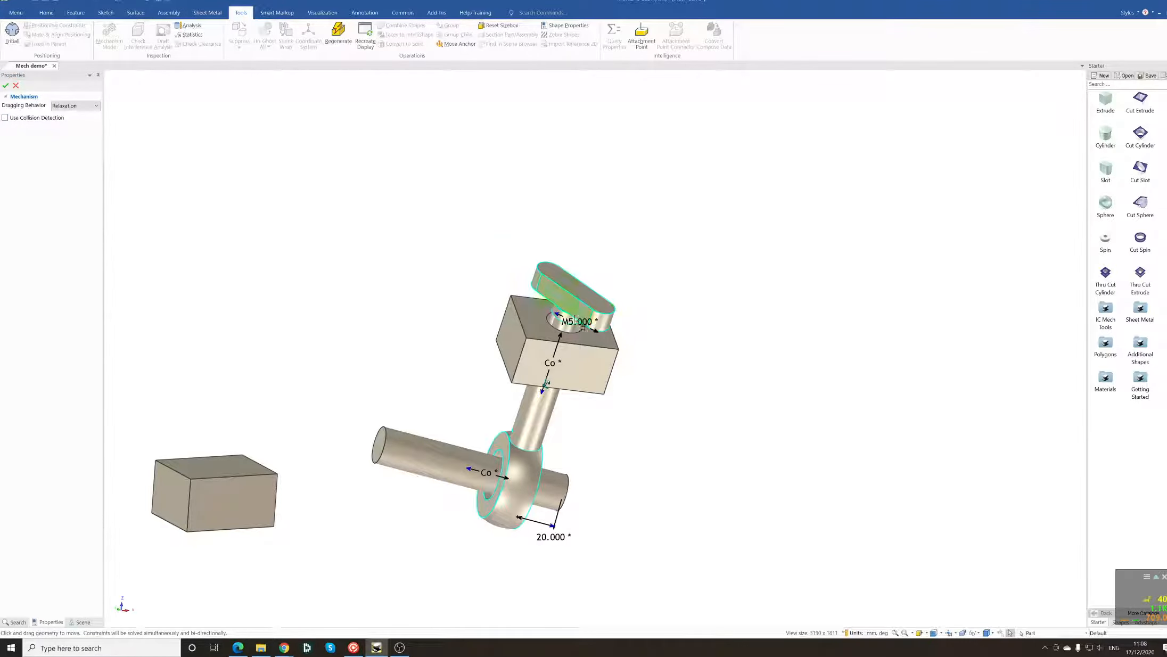
{"action": "left_click_drag", "start_coordinate": [545, 291], "coordinate": [560, 315]}
{"action": "left_click_drag", "start_coordinate": [393, 441], "coordinate": [433, 484]}
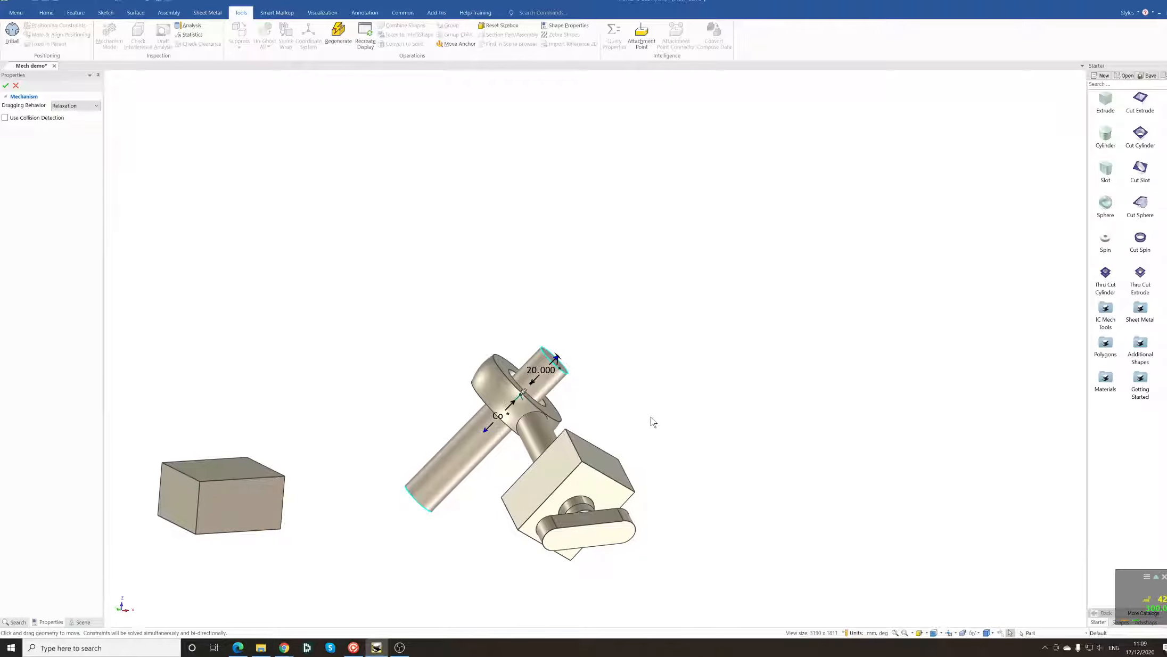
{"action": "left_click", "coordinate": [16, 86]}
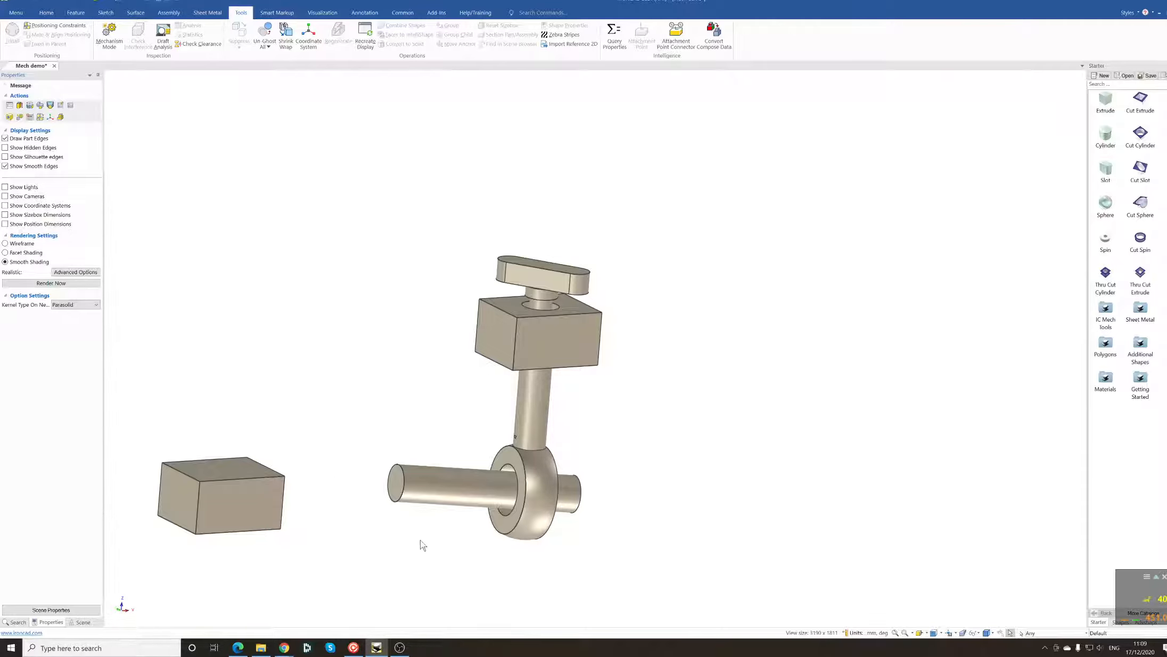
- Fix the separate solid block's position in its parent and display the scene tree
{"action": "middle_click_drag", "start_coordinate": [420, 539], "coordinate": [636, 480]}
{"action": "left_click", "coordinate": [633, 456]}
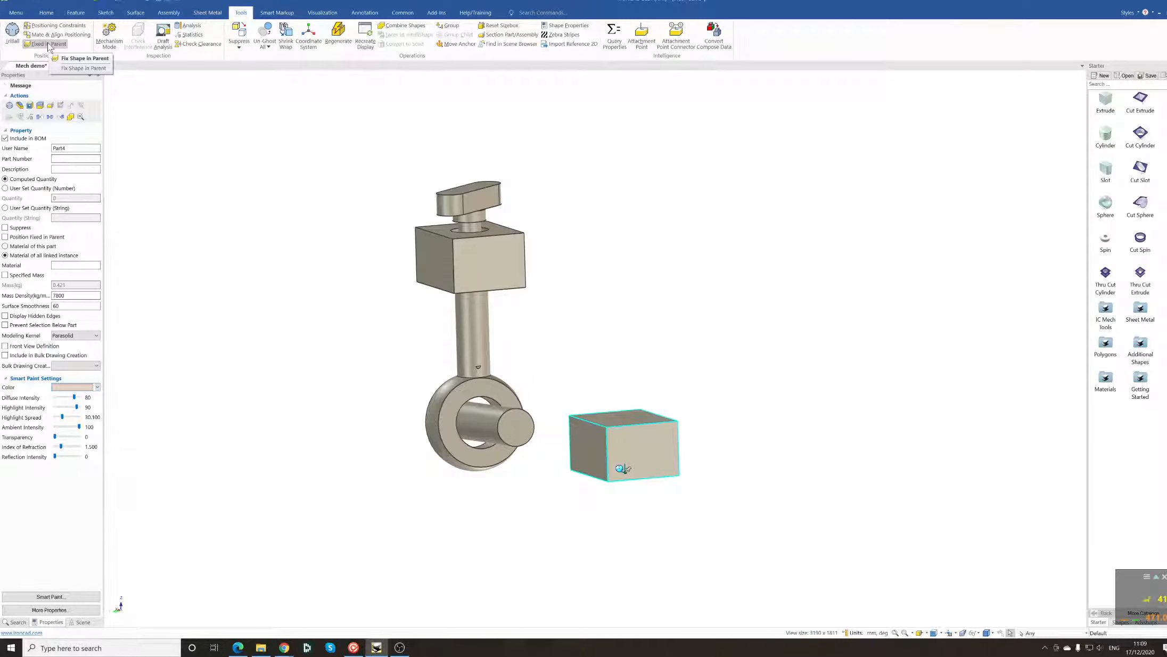
{"action": "left_click", "coordinate": [48, 45]}
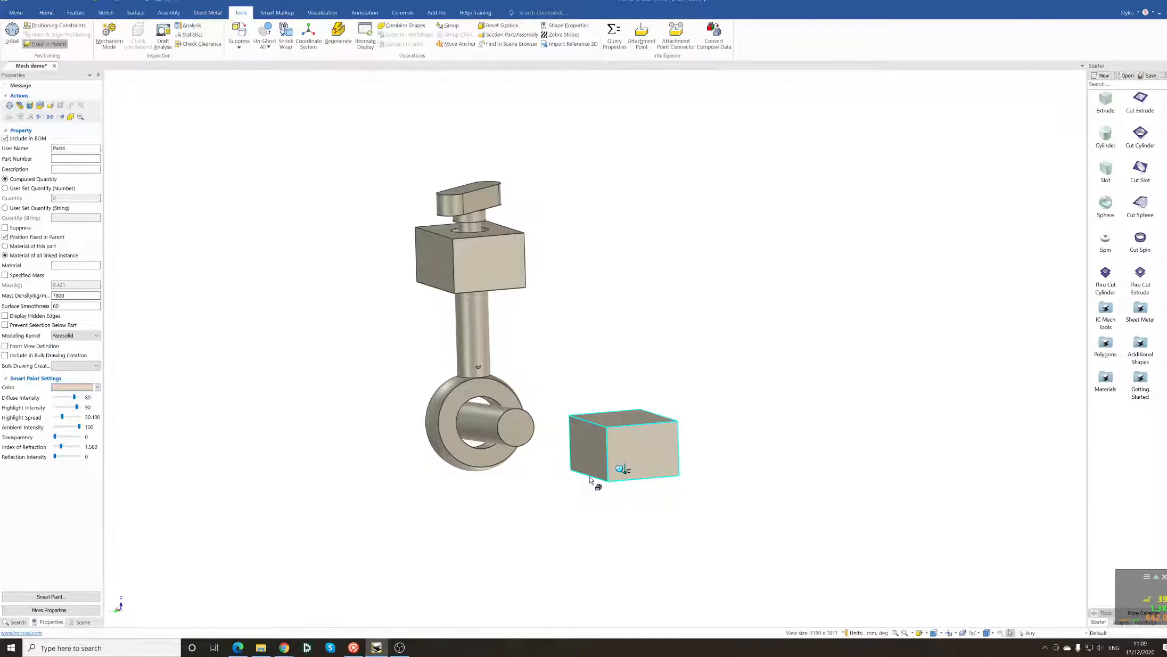
{"action": "left_click", "coordinate": [16, 623]}
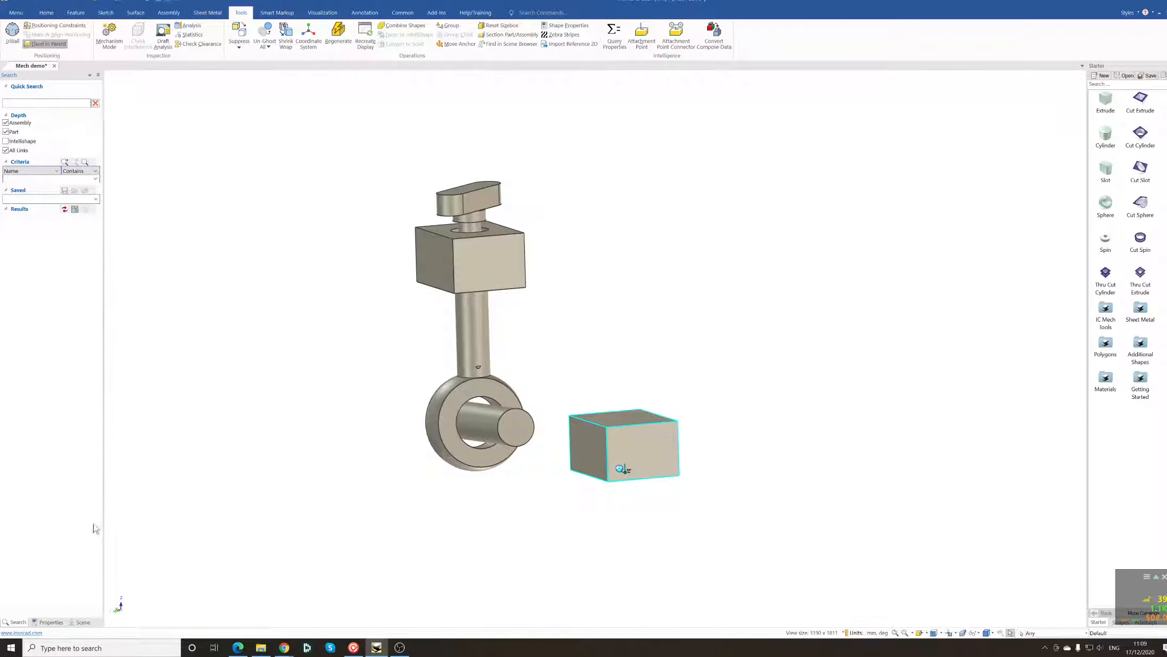
{"action": "left_click", "coordinate": [83, 621]}
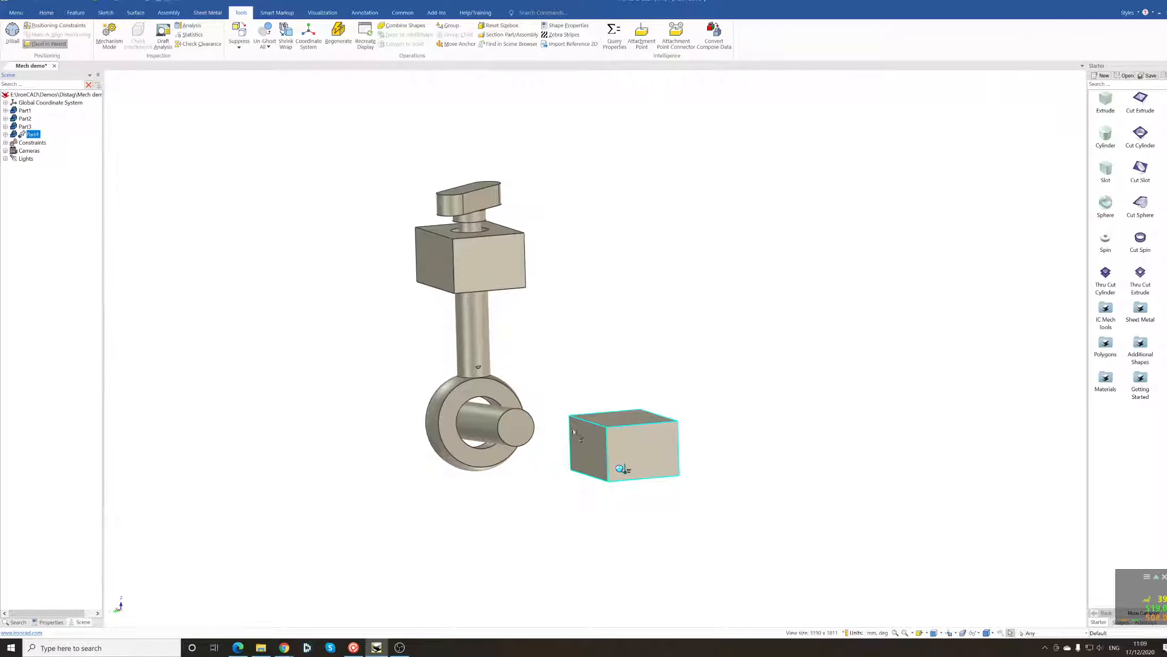
{"action": "key", "text": "F10"}
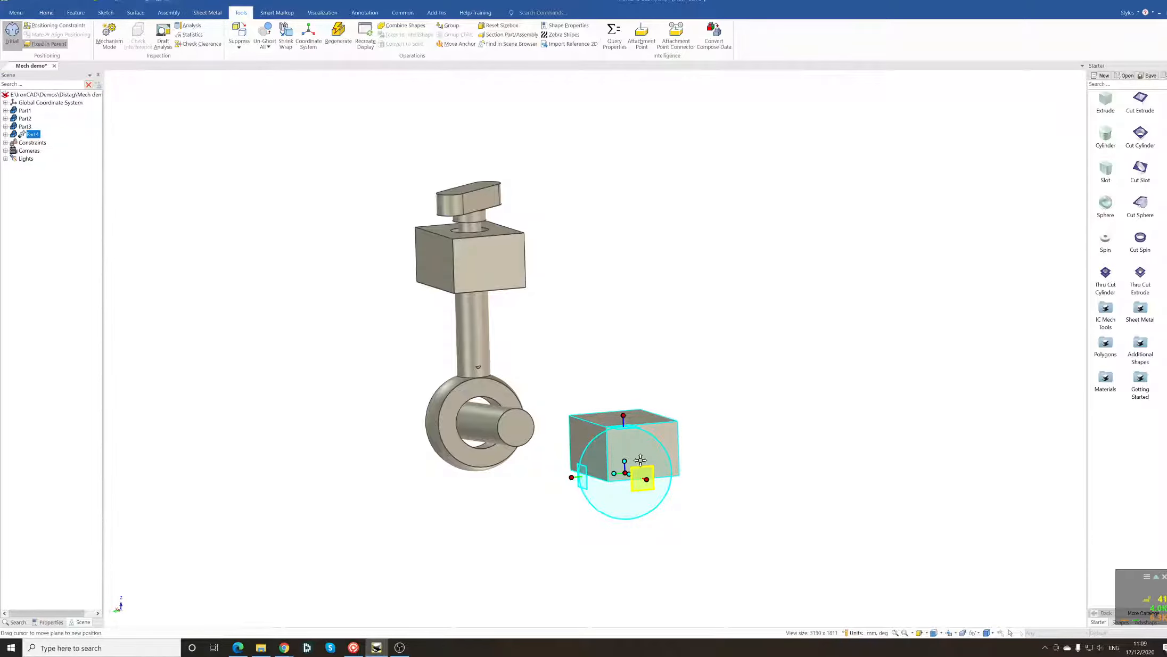
{"action": "key", "text": "F10"}
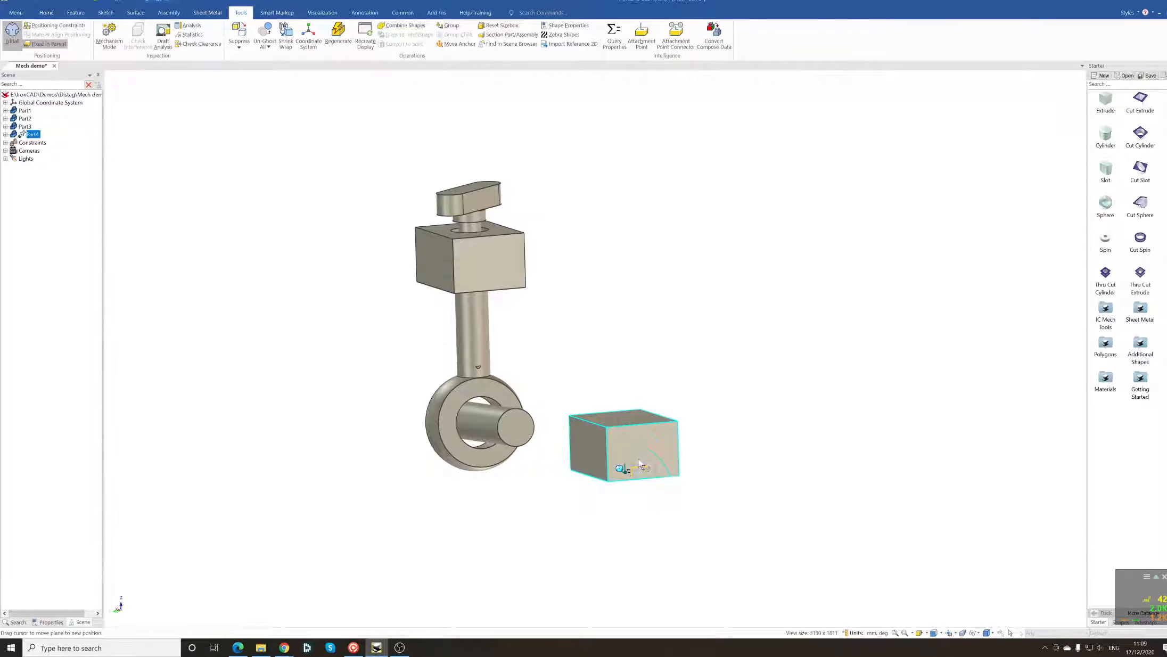
- Move the holed block, ring-ended part and rod together with the TriBall so the rod sits close beside the fixed block
{"action": "middle_click_drag", "start_coordinate": [629, 459], "coordinate": [586, 459]}
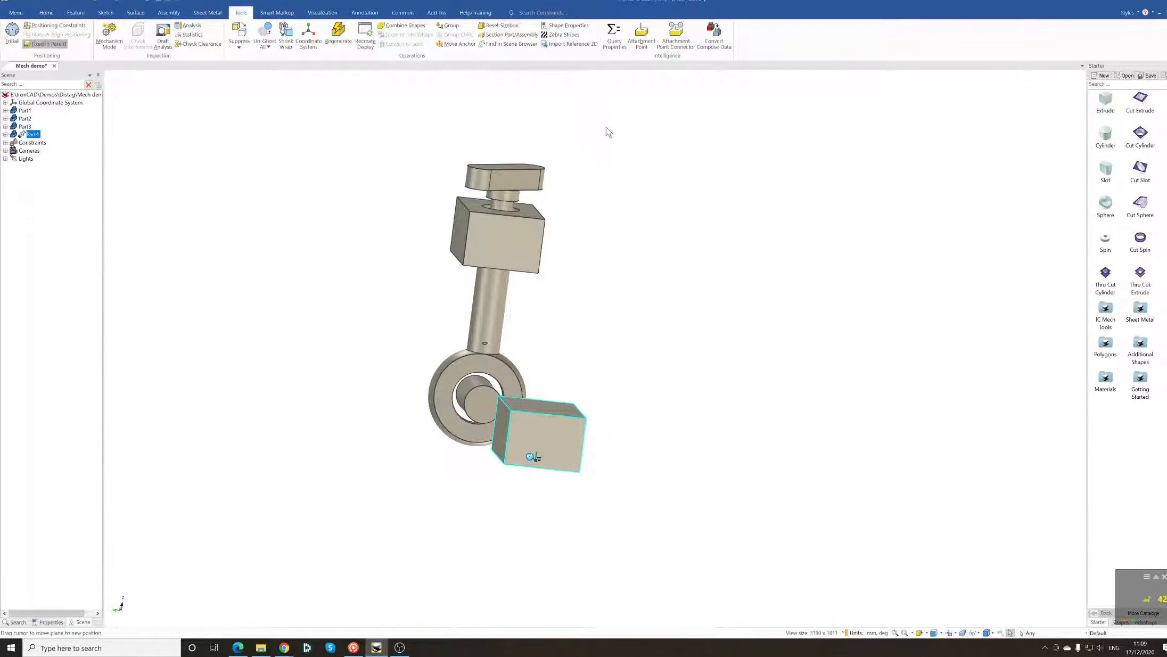
{"action": "left_click_drag", "start_coordinate": [608, 127], "coordinate": [431, 354]}
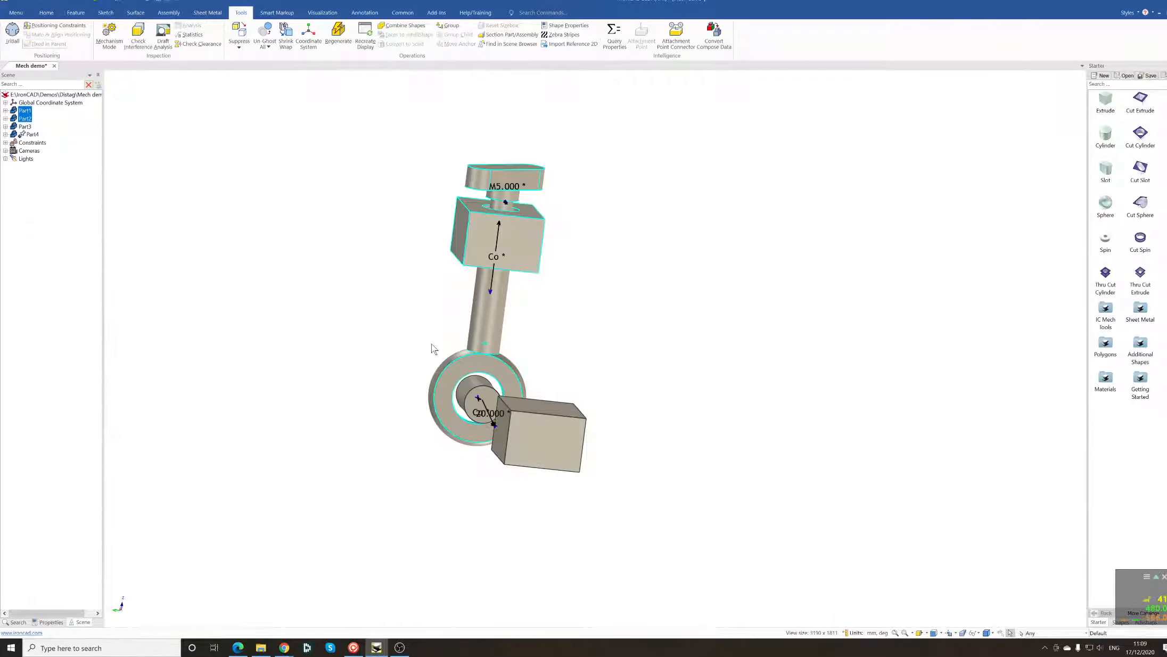
{"action": "left_click", "coordinate": [467, 408], "text": "shift"}
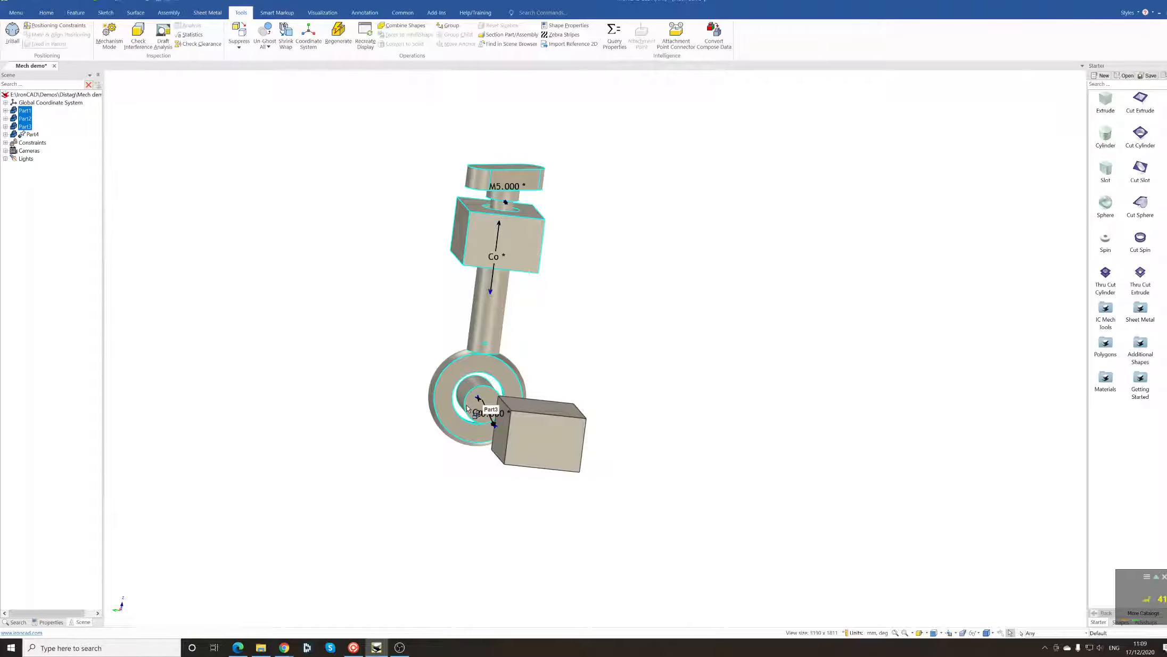
{"action": "key", "text": "F10"}
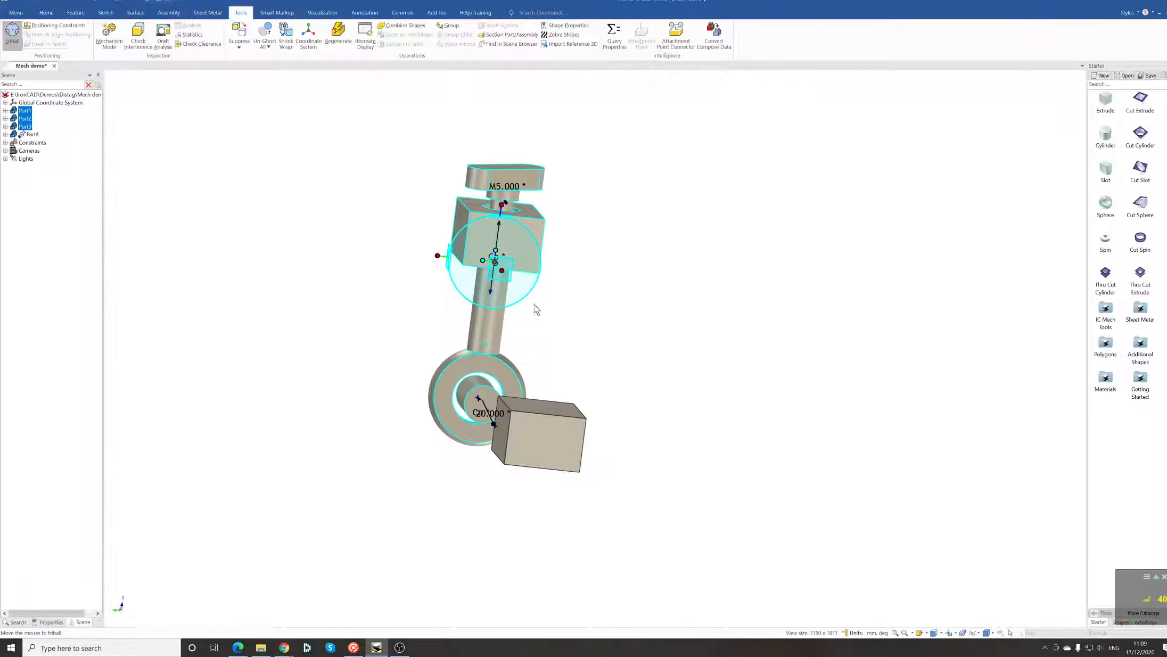
{"action": "left_click_drag", "start_coordinate": [534, 304], "coordinate": [585, 357]}
{"action": "middle_click_drag", "start_coordinate": [583, 353], "coordinate": [584, 368]}
{"action": "scroll", "coordinate": [584, 362], "scroll_direction": "up", "scroll_amount": 2}
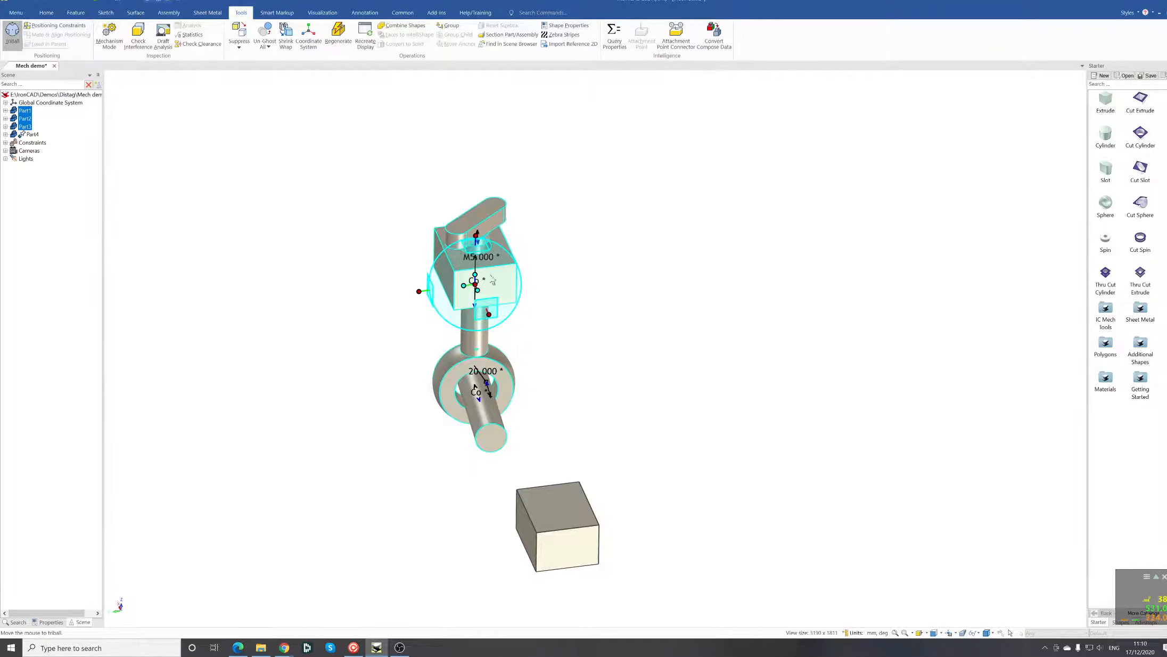
{"action": "left_click_drag", "start_coordinate": [473, 248], "coordinate": [489, 345]}
{"action": "middle_click_drag", "start_coordinate": [532, 369], "coordinate": [572, 387]}
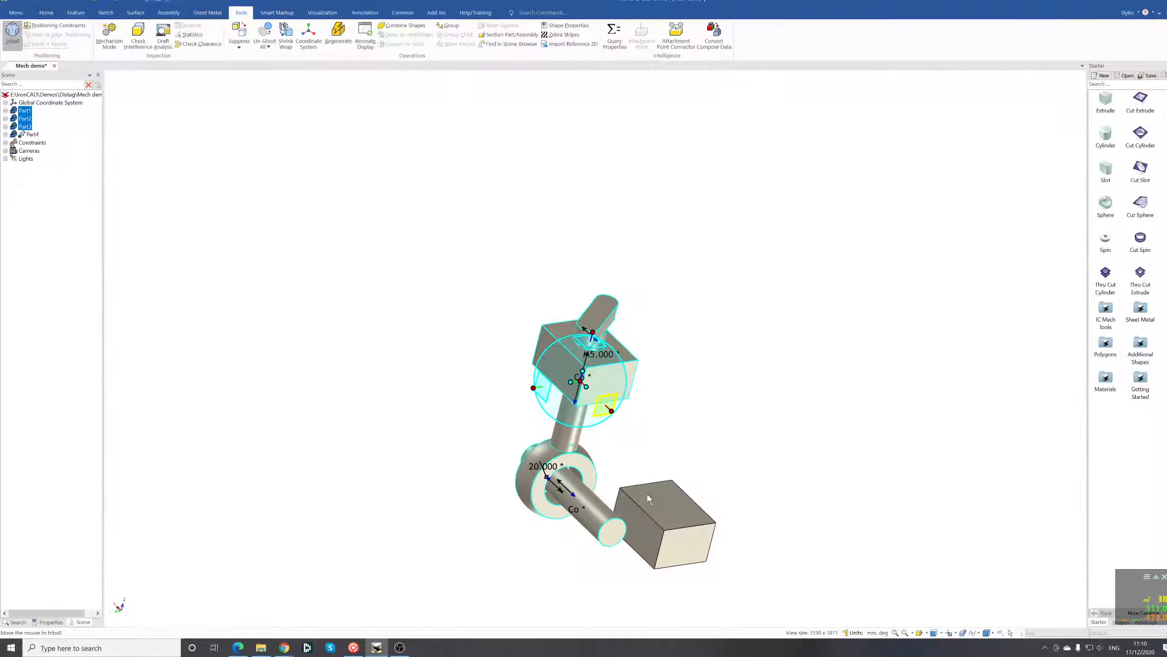
{"action": "middle_click_drag", "start_coordinate": [642, 526], "coordinate": [660, 378]}
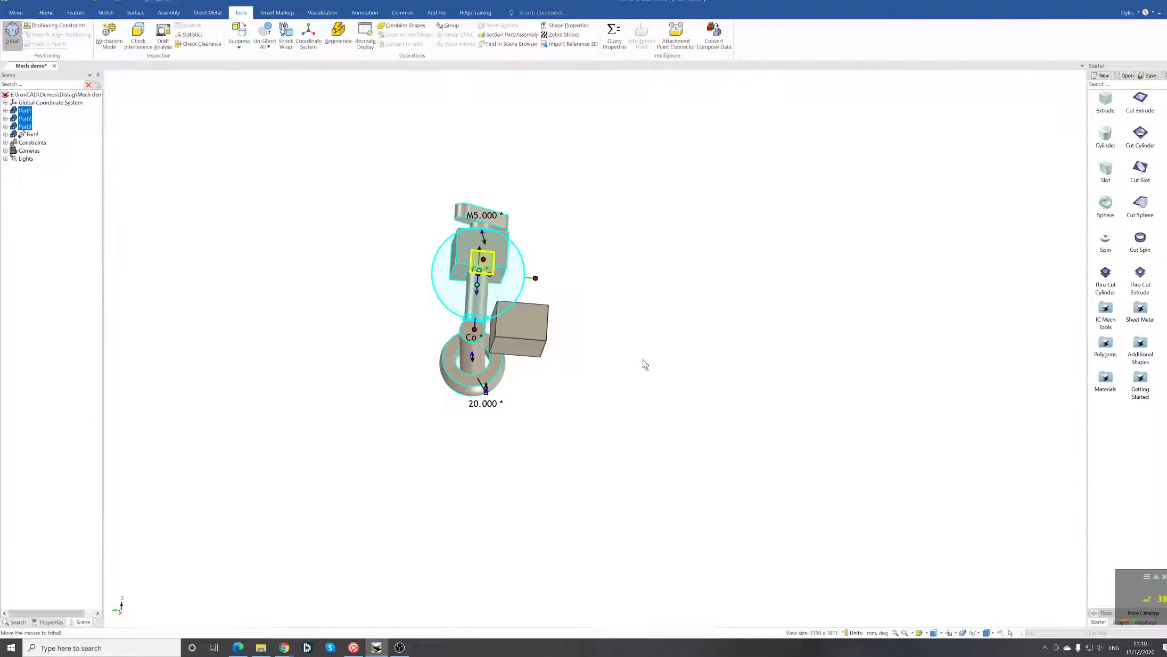
{"action": "key", "text": "F10"}
{"action": "left_click", "coordinate": [612, 353]}
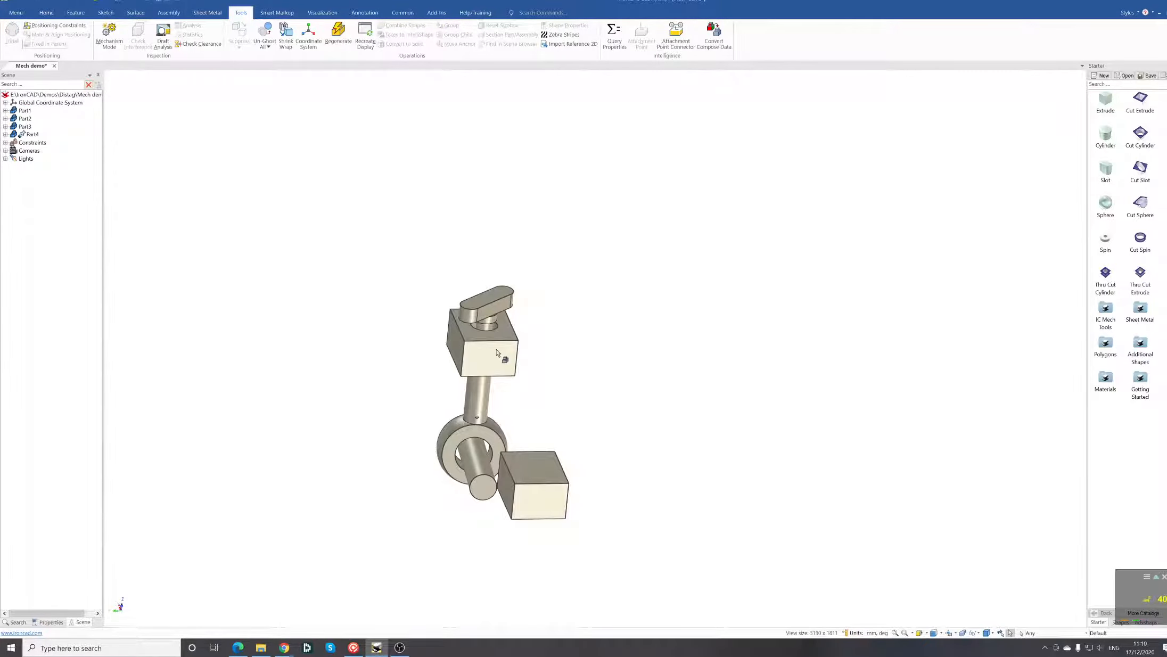
- Try moving the slotted head in mechanism mode while the holed block is still free, and discard the movement
{"action": "left_click", "coordinate": [109, 33]}
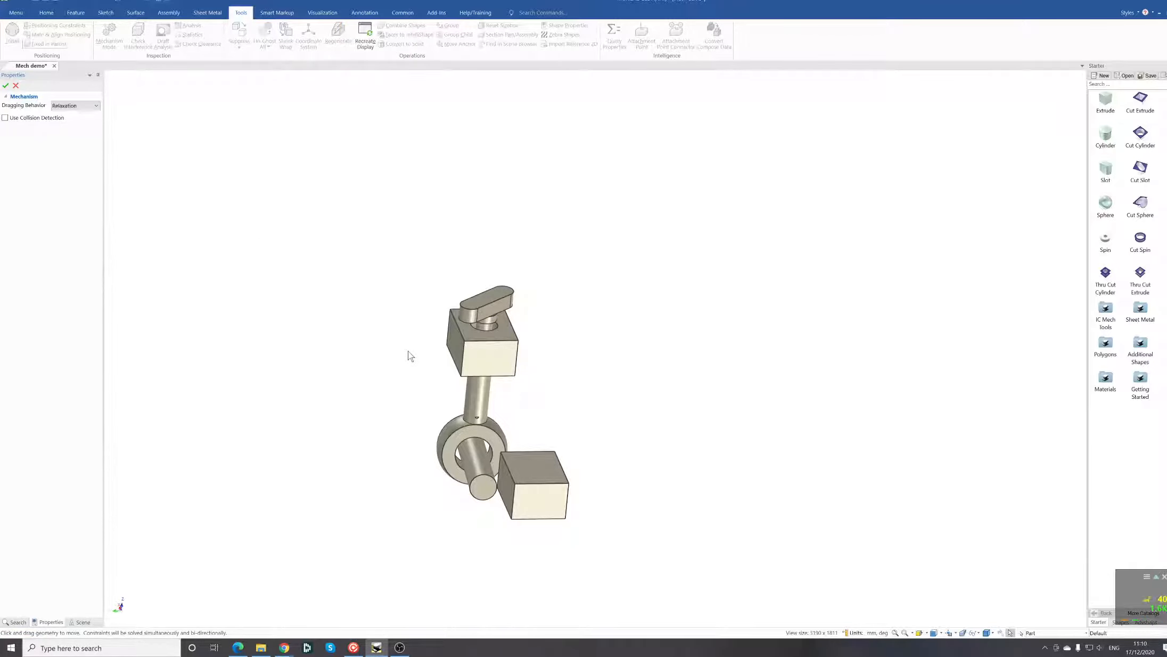
{"action": "mouse_move", "coordinate": [470, 318]}
{"action": "left_mouse_down"}
{"action": "mouse_move", "coordinate": [506, 300]}
{"action": "mouse_move", "coordinate": [481, 300]}
{"action": "mouse_move", "coordinate": [509, 371]}
{"action": "mouse_move", "coordinate": [480, 336]}
{"action": "left_mouse_up"}
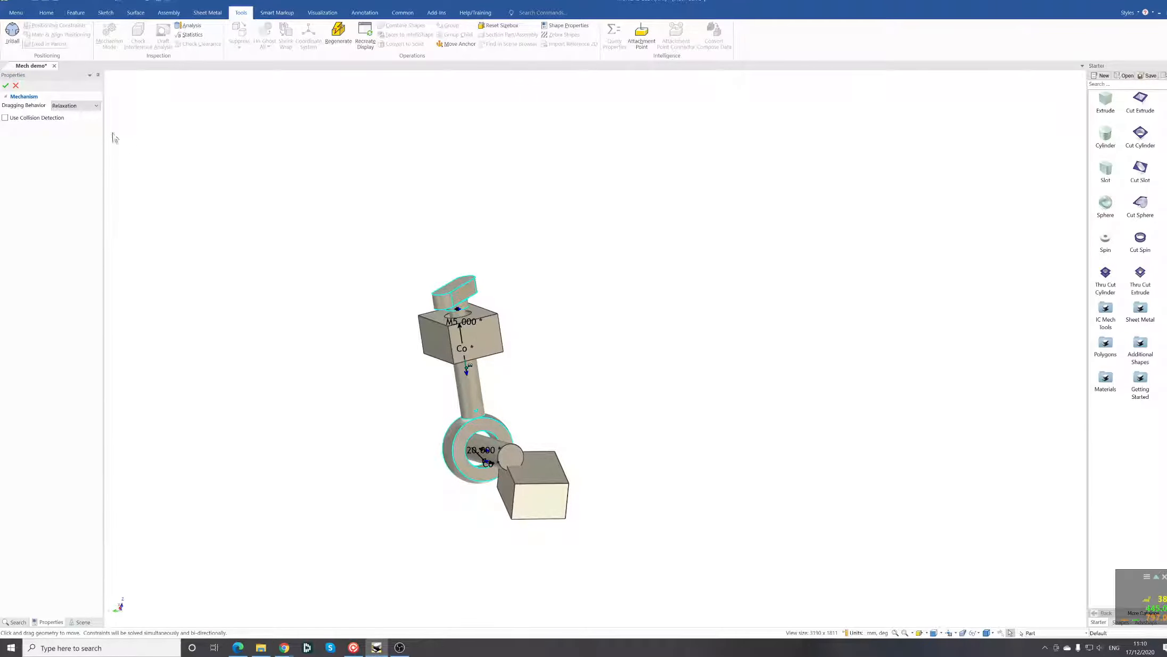
{"action": "left_click", "coordinate": [15, 86]}
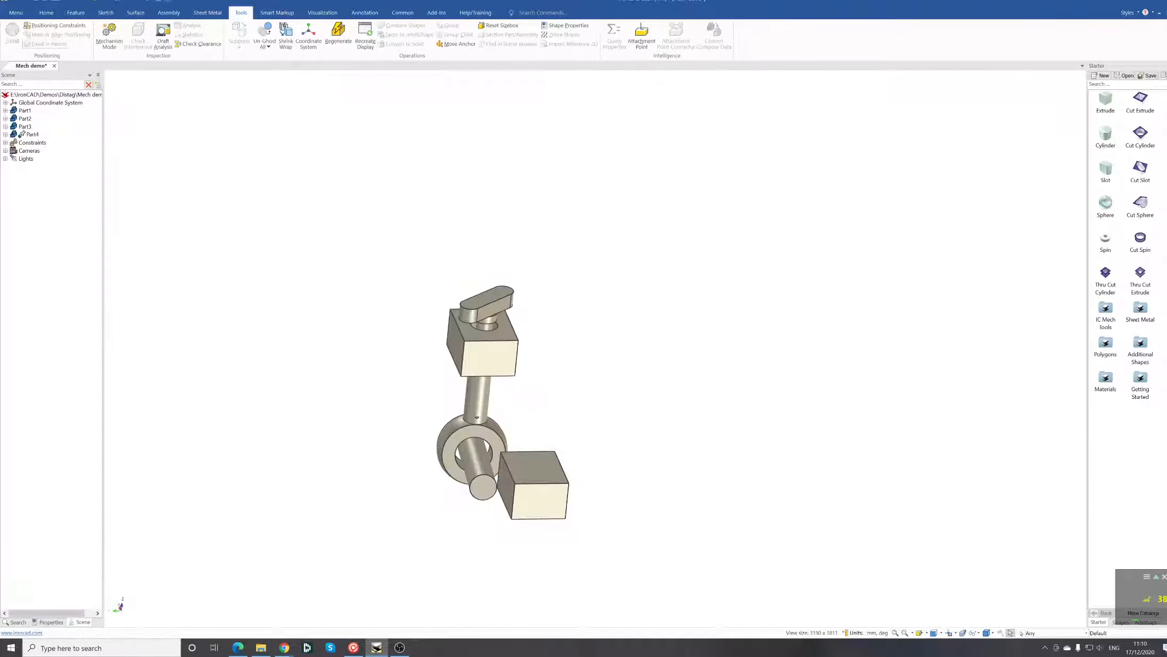
- Fix the holed block's position in its parent
{"action": "left_click", "coordinate": [494, 364]}
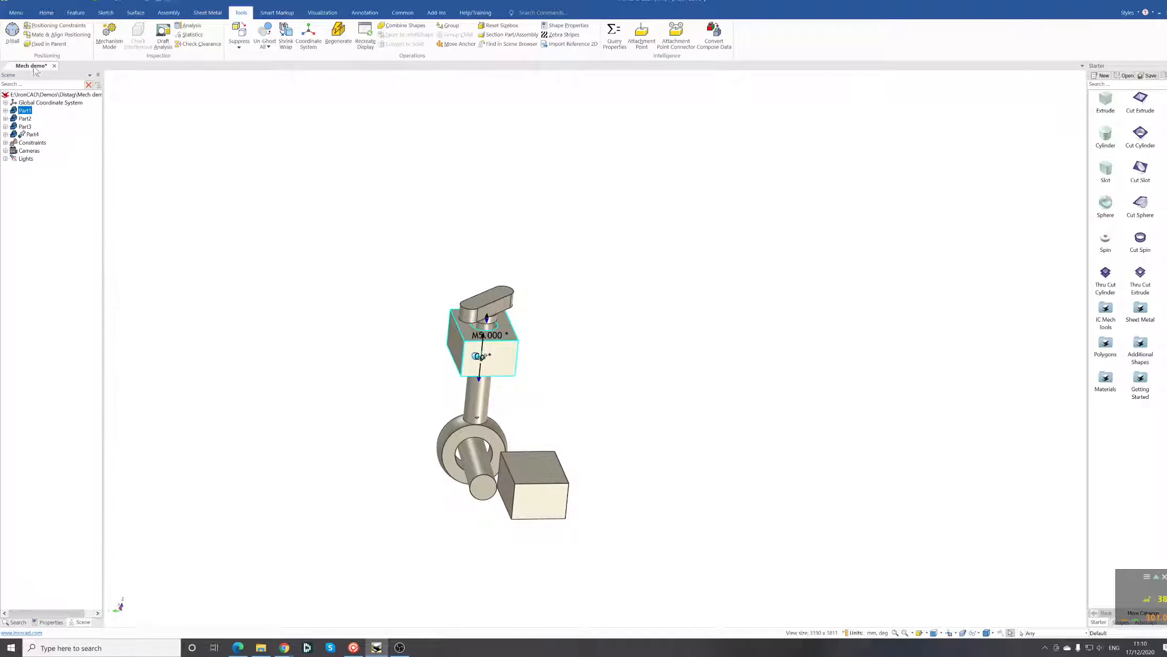
{"action": "left_click", "coordinate": [36, 45]}
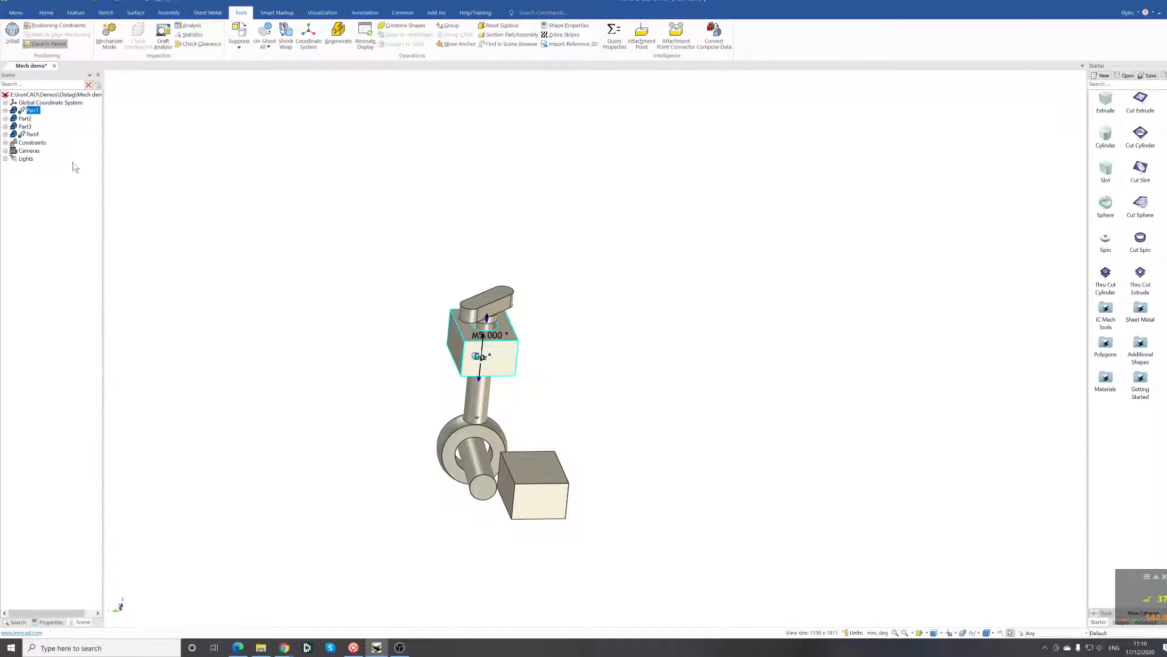
{"action": "left_click", "coordinate": [281, 406]}
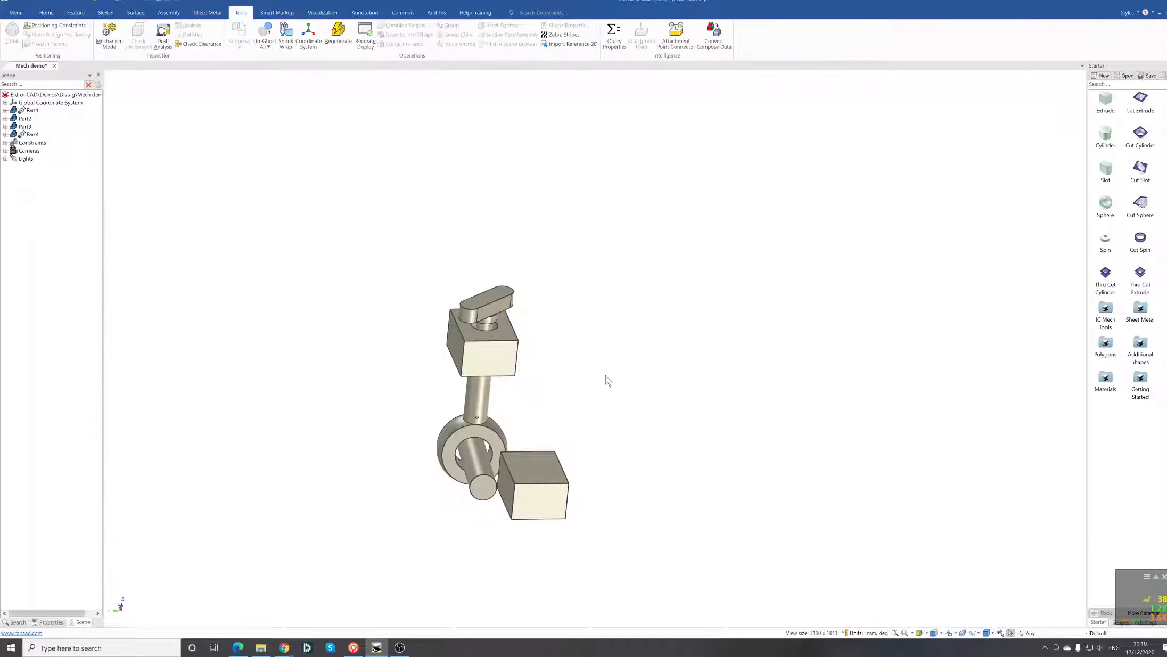
- Rotate the slotted head in mechanism mode to test the motion with both blocks fixed, and discard the movement
{"action": "scroll", "coordinate": [606, 376], "scroll_direction": "down", "scroll_amount": 1}
{"action": "left_click", "coordinate": [109, 33]}
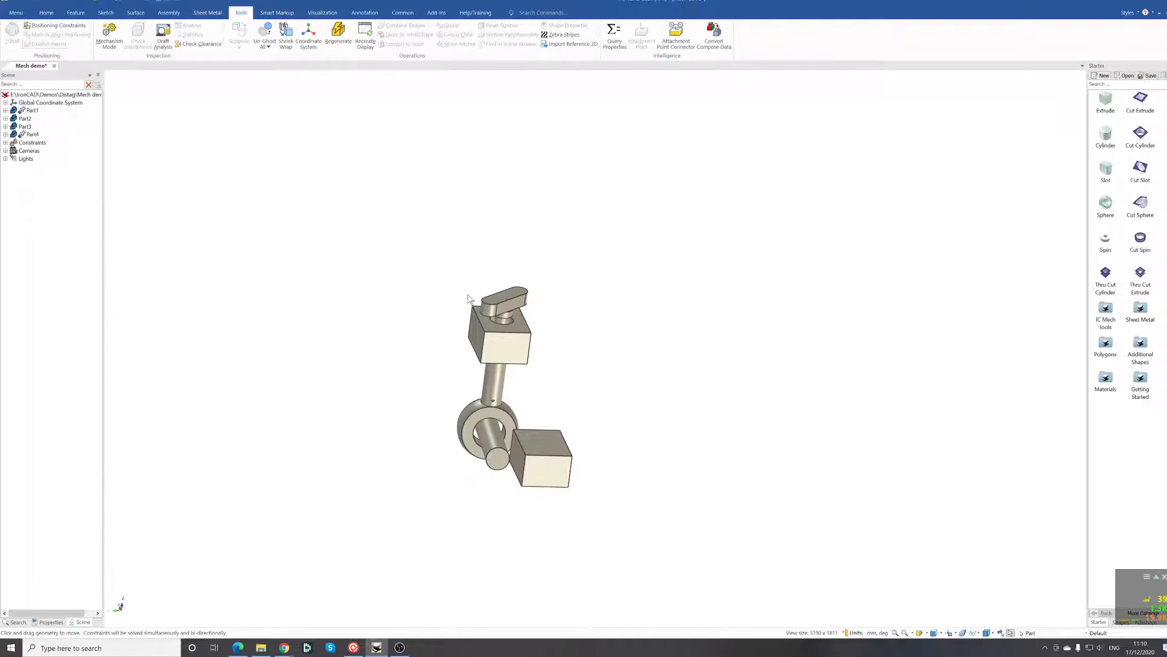
{"action": "left_click_drag", "start_coordinate": [489, 313], "coordinate": [620, 341]}
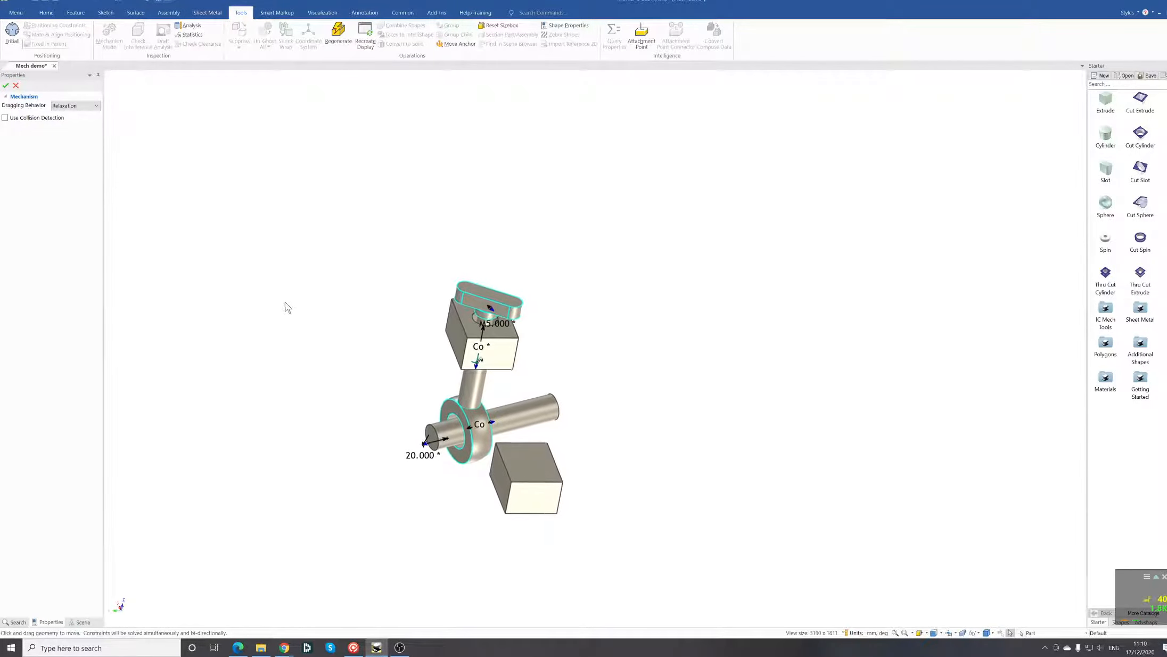
{"action": "left_click", "coordinate": [15, 85]}
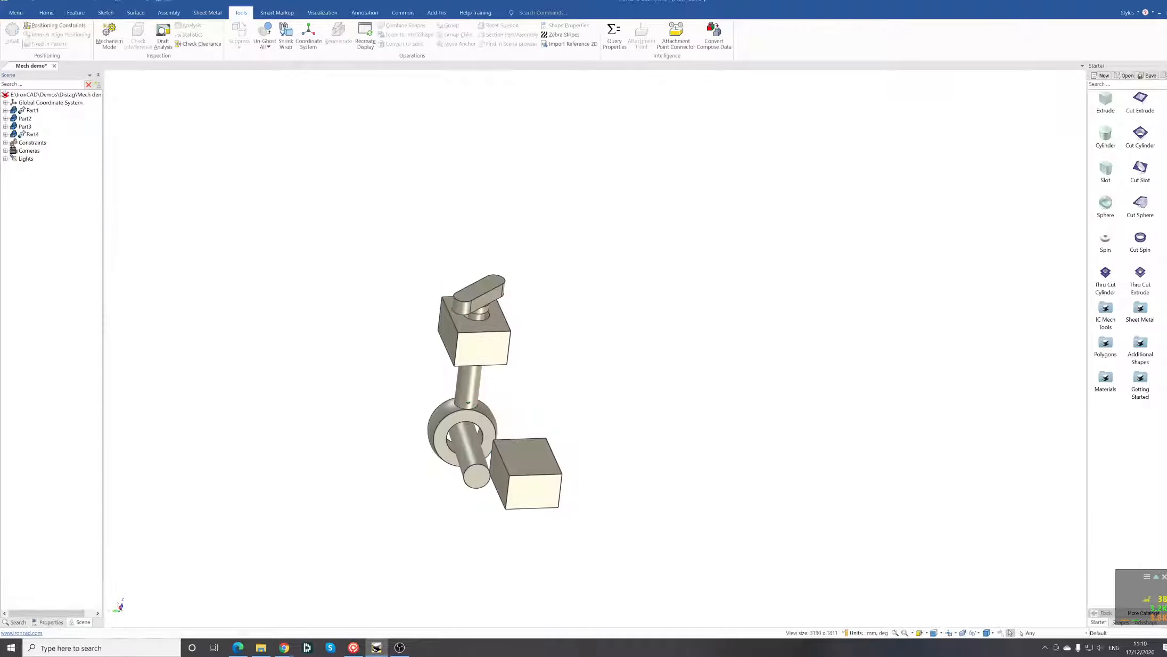
- Enable collision detection in mechanism mode, swing the slotted head to bring the rod against the fixed block, and discard the movement
{"action": "left_click", "coordinate": [108, 32]}
{"action": "left_click", "coordinate": [5, 118]}
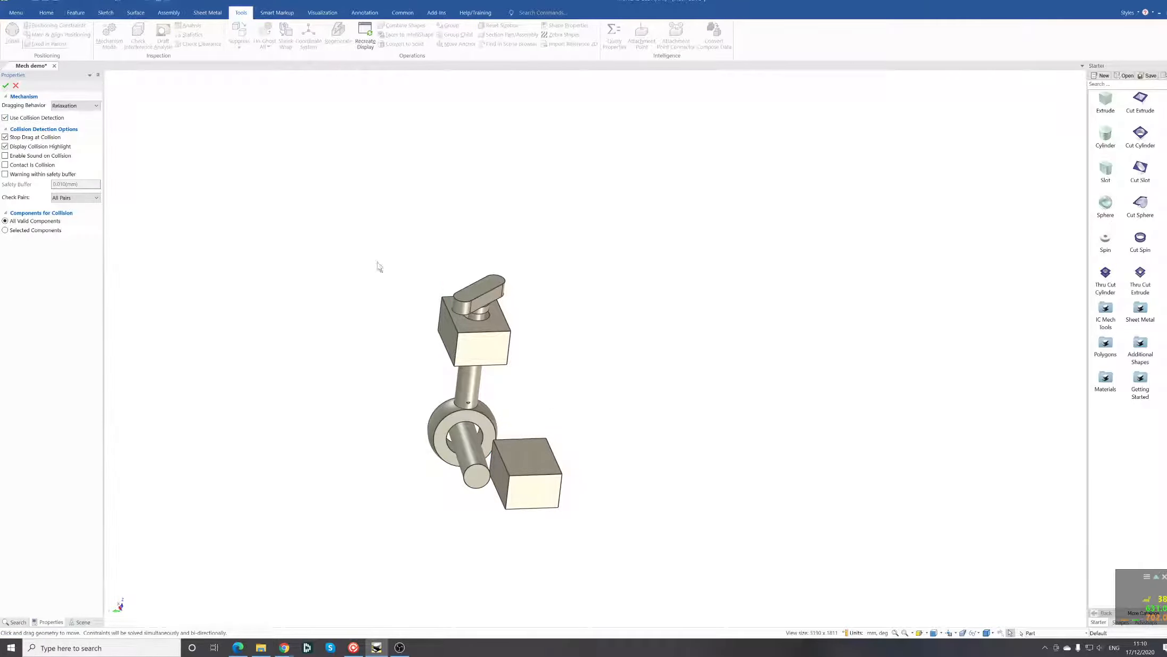
{"action": "left_click_drag", "start_coordinate": [465, 301], "coordinate": [565, 368]}
{"action": "left_click_drag", "start_coordinate": [470, 277], "coordinate": [562, 277]}
{"action": "left_click_drag", "start_coordinate": [468, 293], "coordinate": [496, 308]}
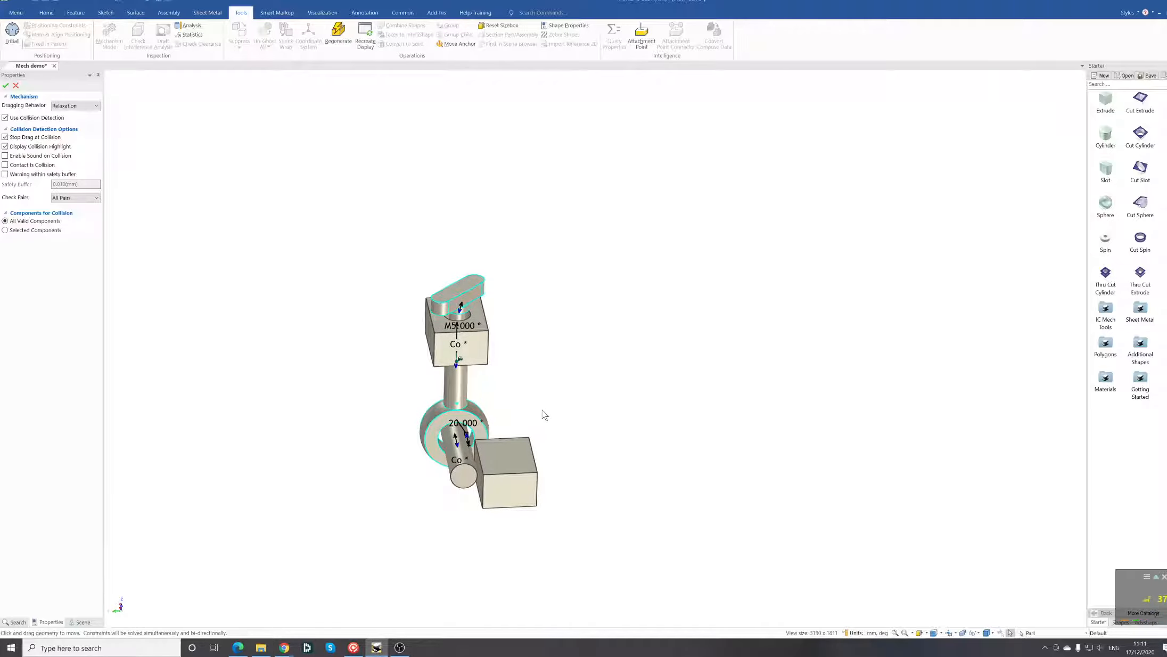
{"action": "middle_click_drag", "start_coordinate": [544, 410], "coordinate": [560, 412]}
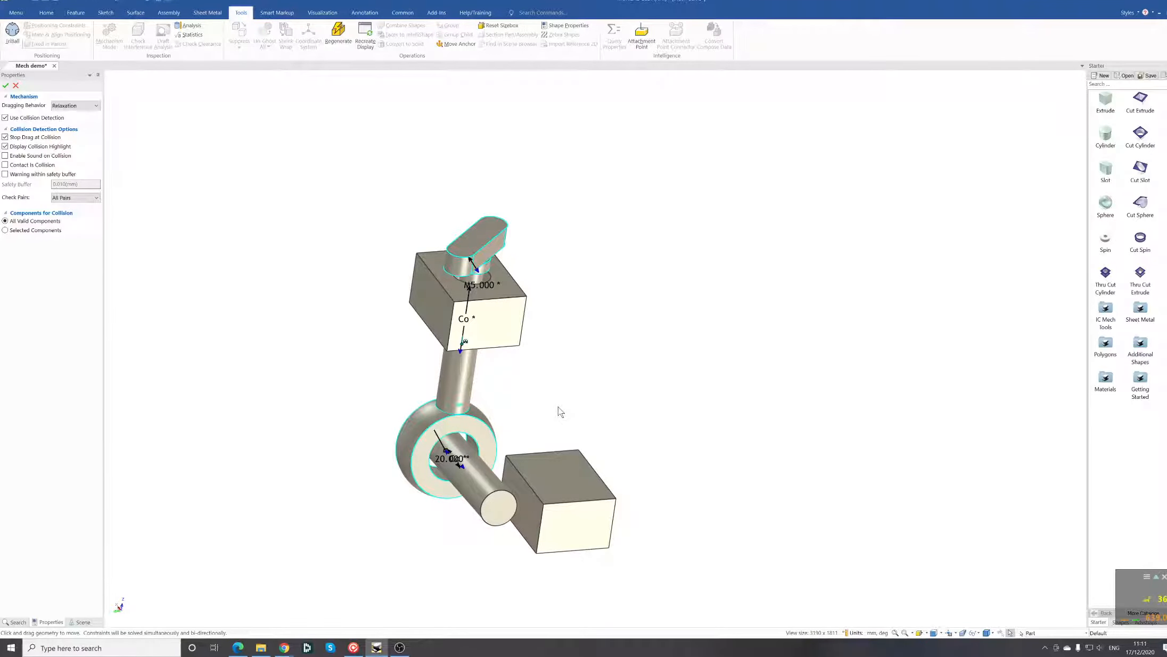
{"action": "left_click", "coordinate": [16, 86]}
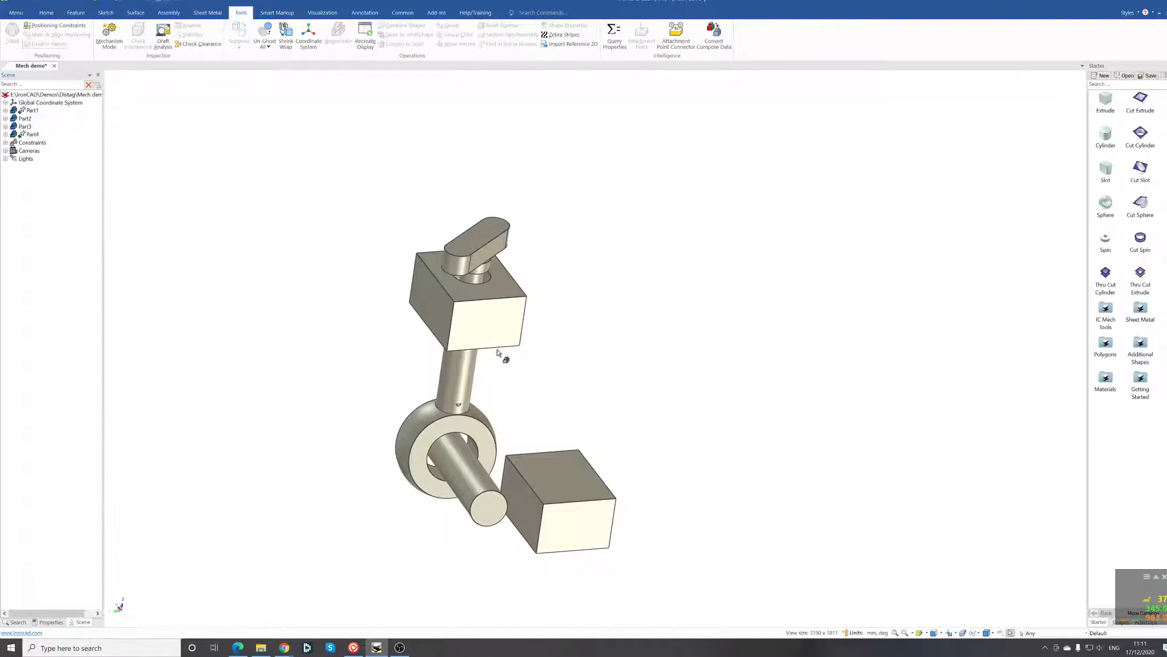